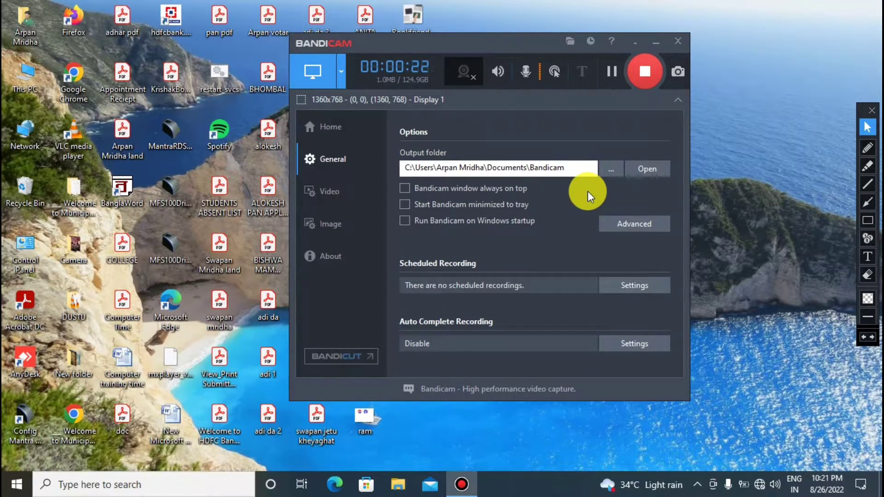
Minimize the Bandicam window and open Microsoft Office Word 2007 through a Windows search for "micro".
{"action": "left_click", "coordinate": [656, 42]}
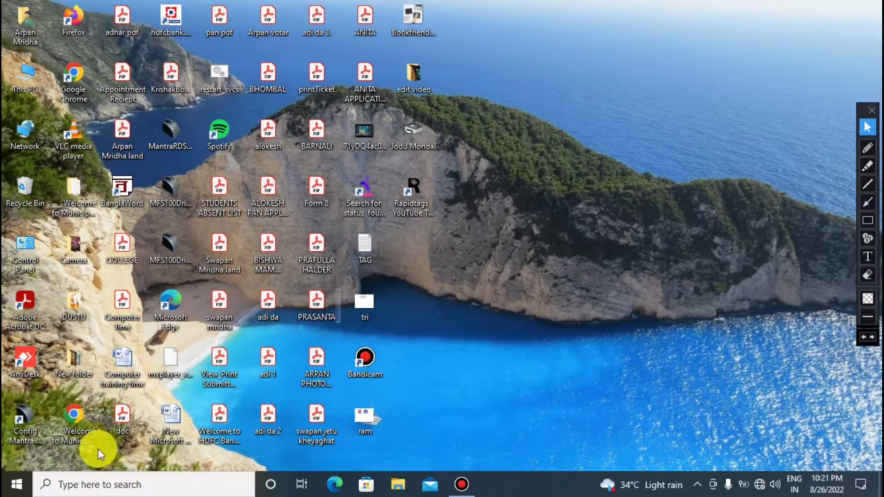
{"action": "left_click", "coordinate": [92, 489]}
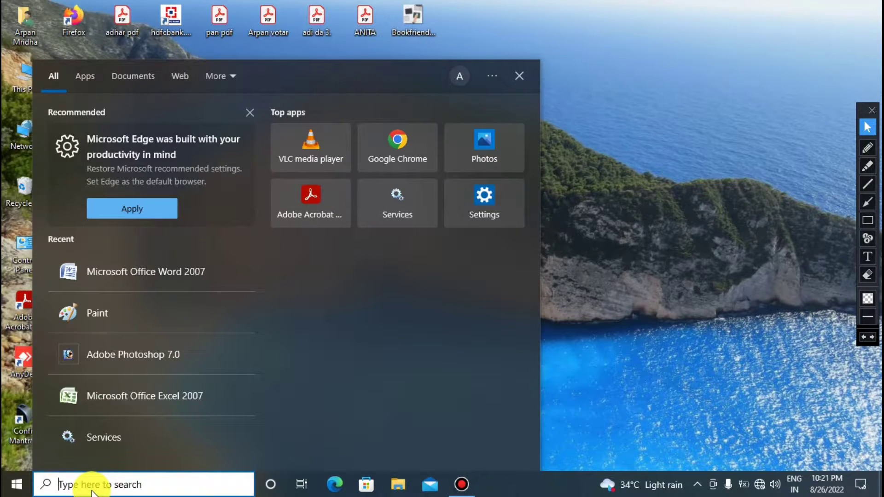
{"action": "type", "text": "mr"}
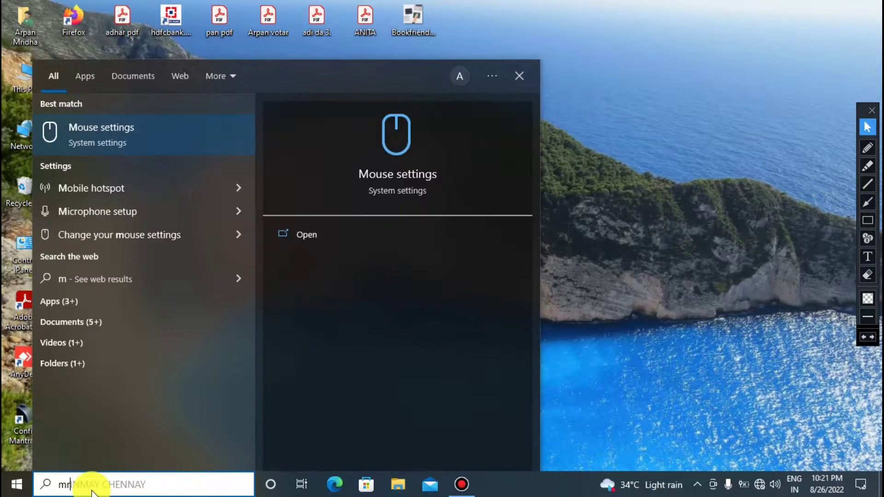
{"action": "key", "text": "BackSpace"}
{"action": "type", "text": "icro"}
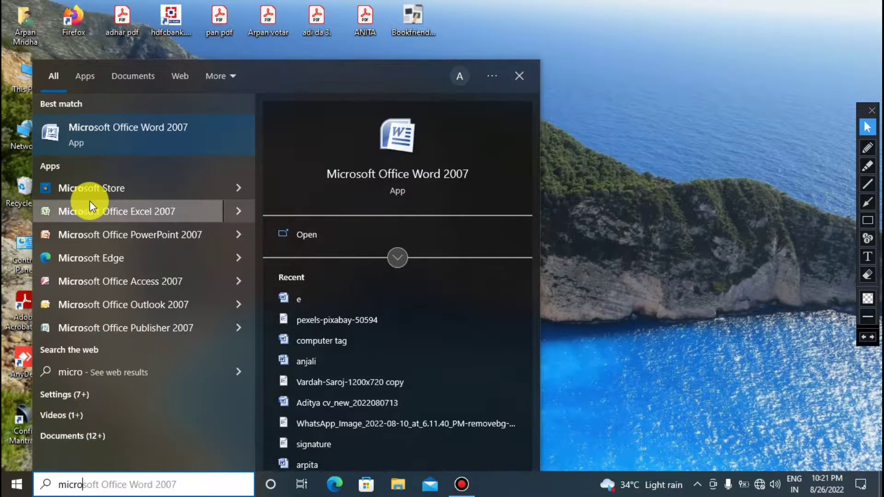
{"action": "left_click", "coordinate": [176, 134]}
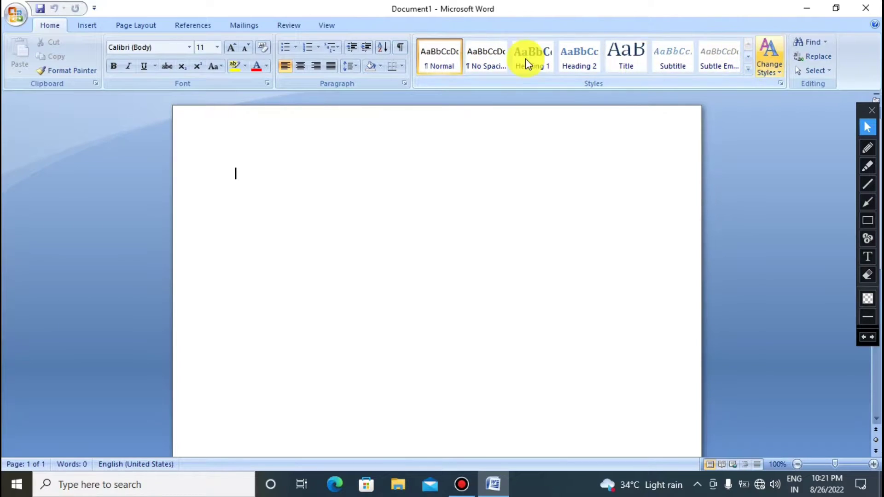
{"action": "left_click", "coordinate": [84, 26]}
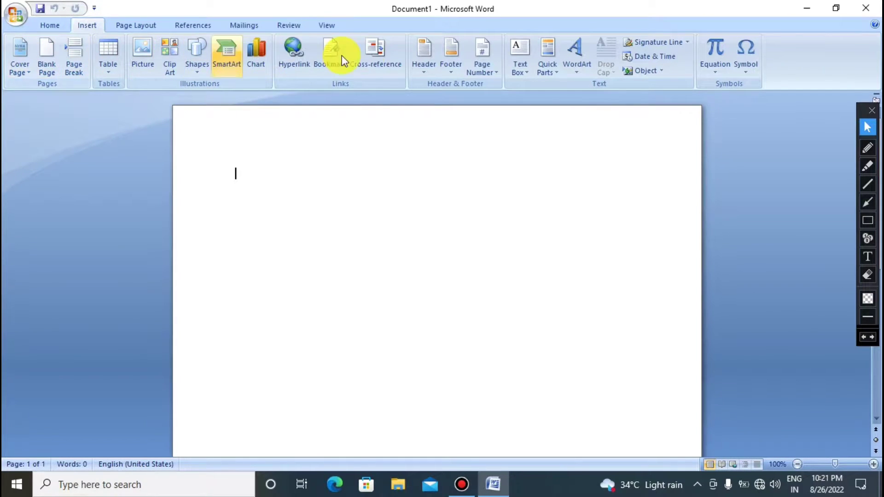
{"action": "left_click", "coordinate": [148, 28]}
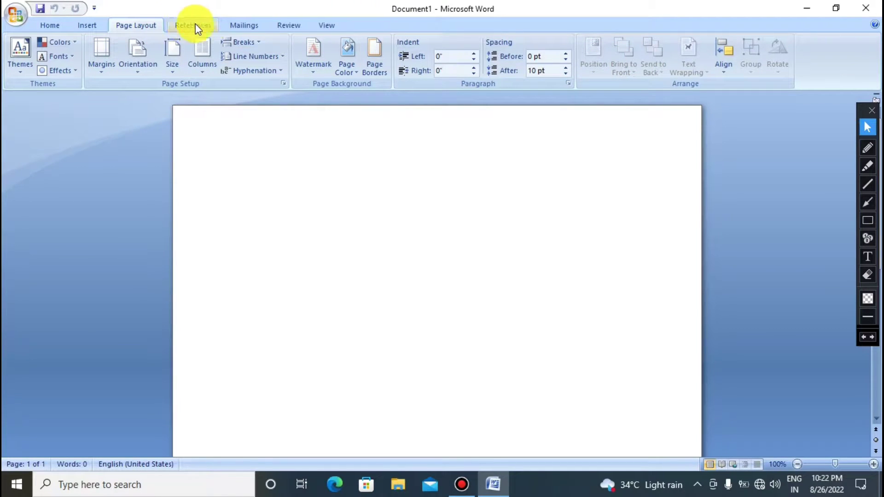
{"action": "left_click", "coordinate": [244, 26]}
{"action": "left_click", "coordinate": [47, 26]}
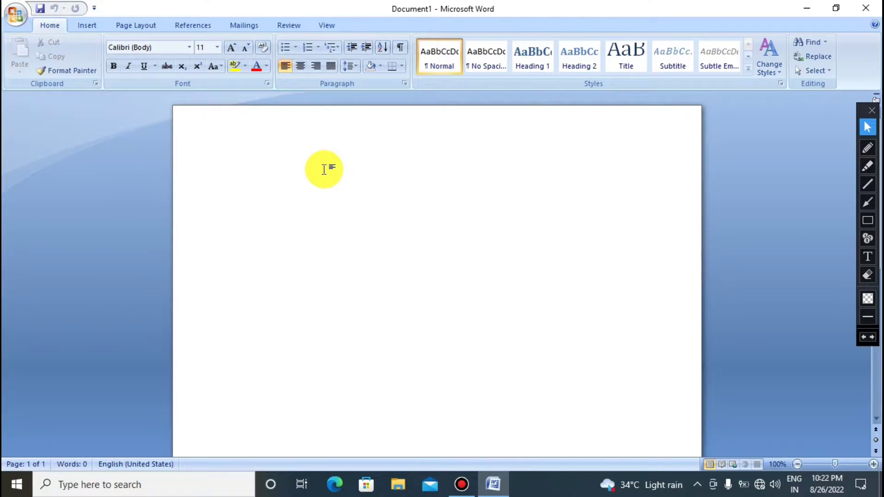
Generate sample paragraphs in the blank document with the =rand() formula.
{"action": "type", "text": "=rand"}
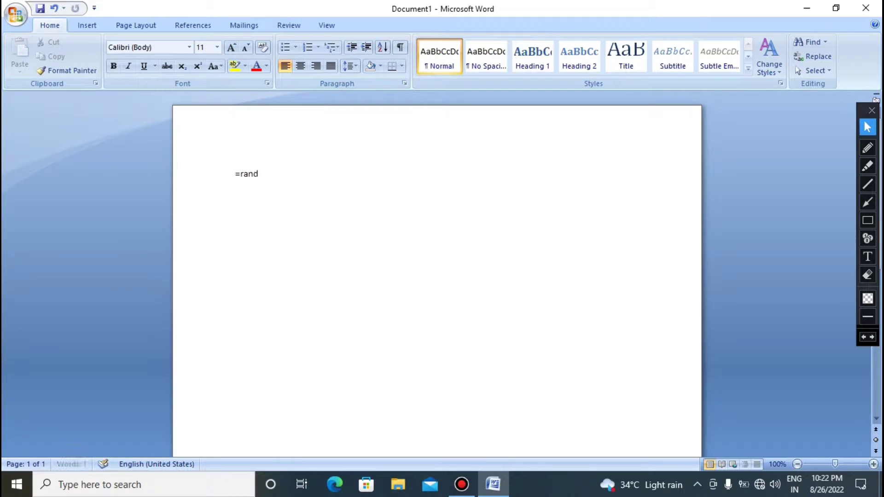
{"action": "type", "text": "()"}
{"action": "key", "text": "Return"}
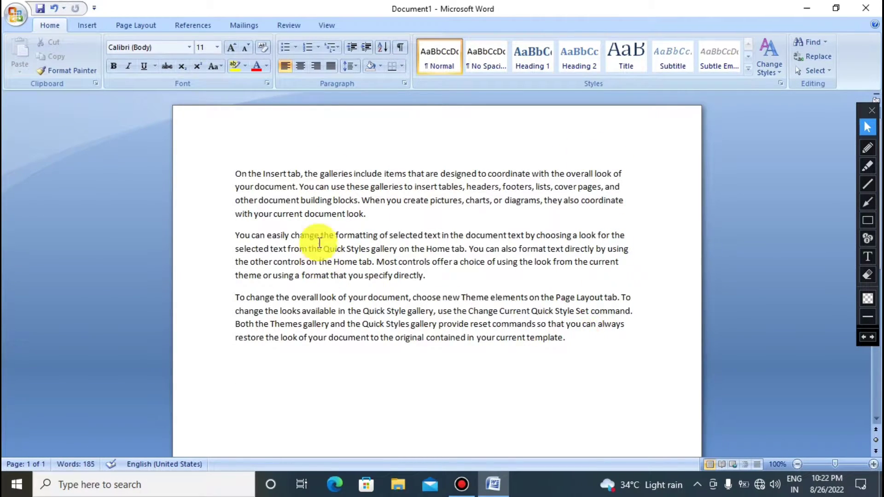
Try selecting the first line and the whole sample text, and clear the selection.
{"action": "left_click", "coordinate": [142, 66]}
{"action": "key", "text": "ctrl+Home"}
{"action": "key", "text": "shift+End"}
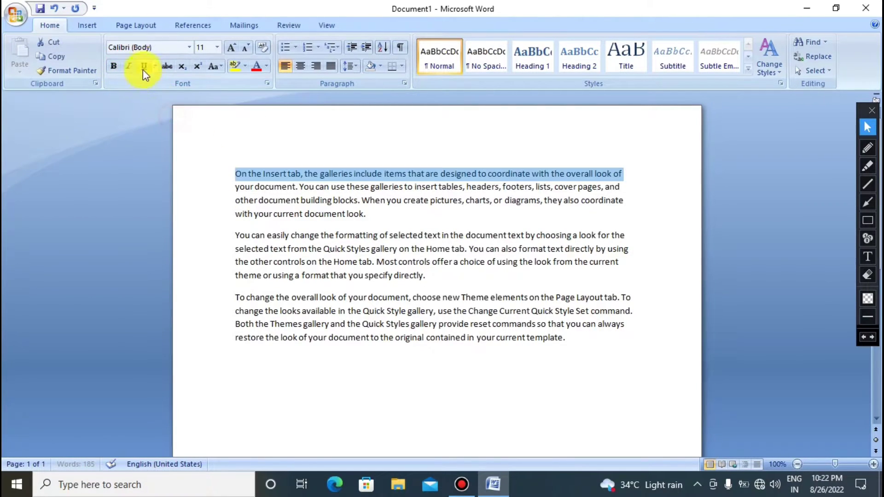
{"action": "mouse_move", "coordinate": [232, 175]}
{"action": "left_mouse_down"}
{"action": "mouse_move", "coordinate": [233, 322]}
{"action": "mouse_move", "coordinate": [551, 348]}
{"action": "mouse_move", "coordinate": [371, 345]}
{"action": "mouse_move", "coordinate": [214, 322]}
{"action": "mouse_move", "coordinate": [224, 176]}
{"action": "left_mouse_up"}
{"action": "left_click", "coordinate": [553, 350]}
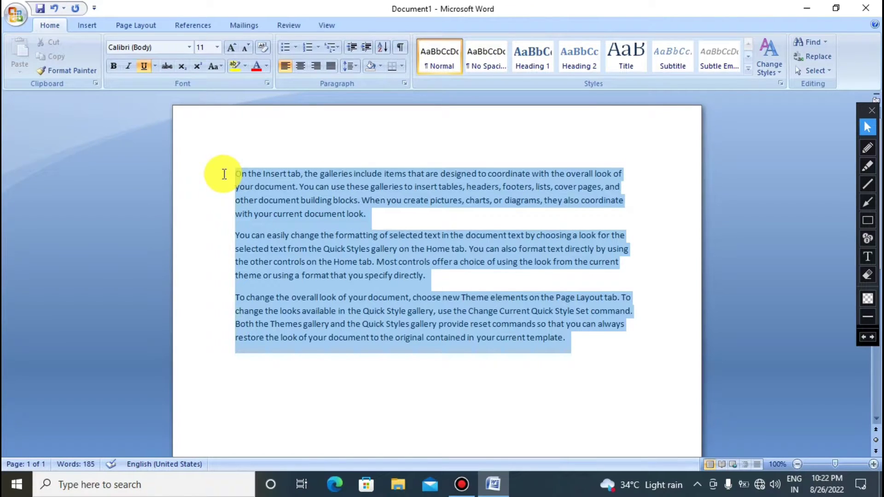
{"action": "left_click", "coordinate": [292, 372]}
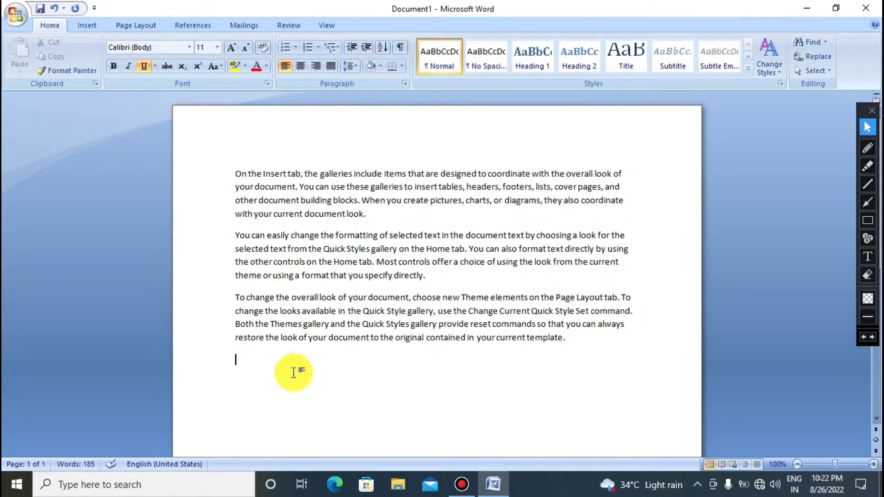
{"action": "key", "text": "ctrl+a"}
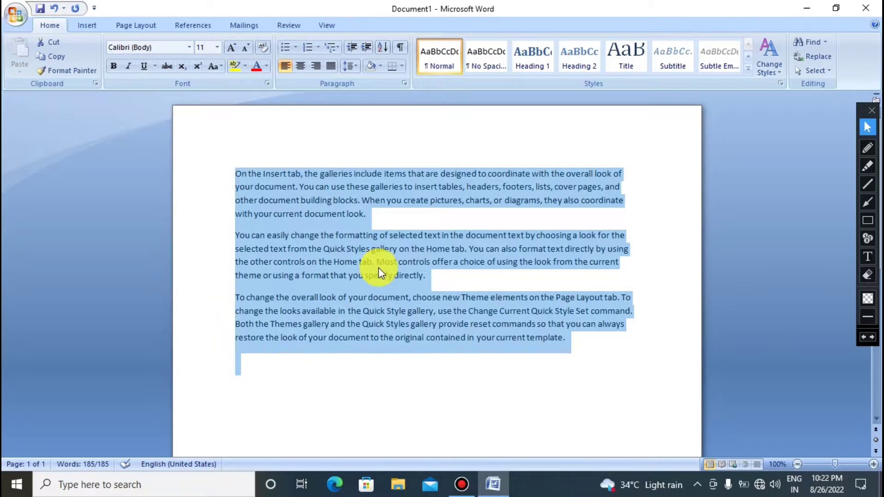
{"action": "left_click", "coordinate": [548, 393]}
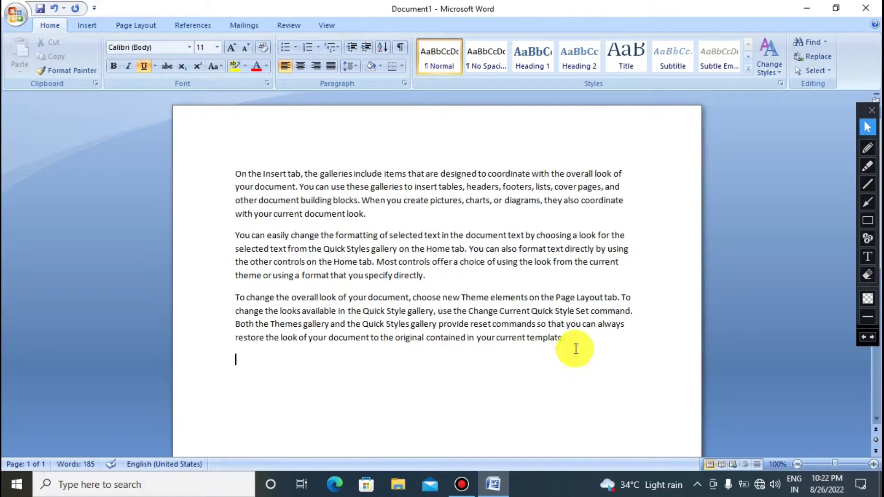
Set all three sample paragraphs to the Copperplate Gothic Bold font at size 16.
{"action": "left_click_drag", "start_coordinate": [573, 341], "coordinate": [228, 181]}
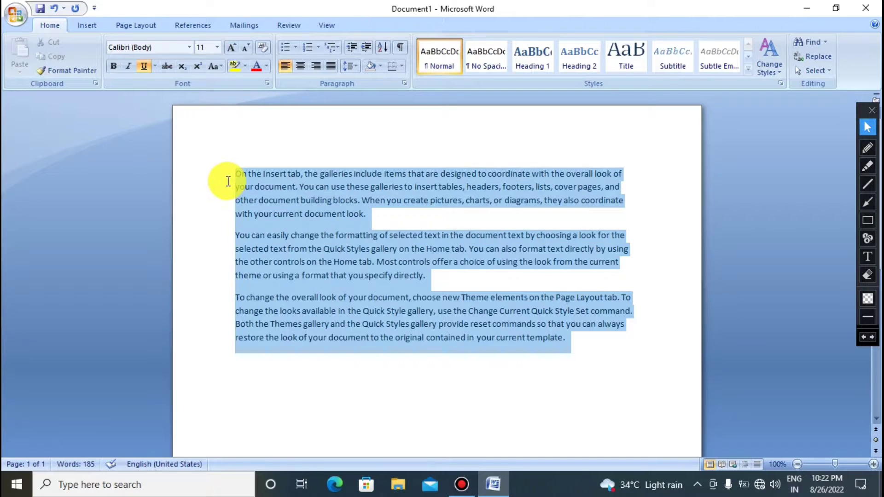
{"action": "left_click", "coordinate": [190, 48]}
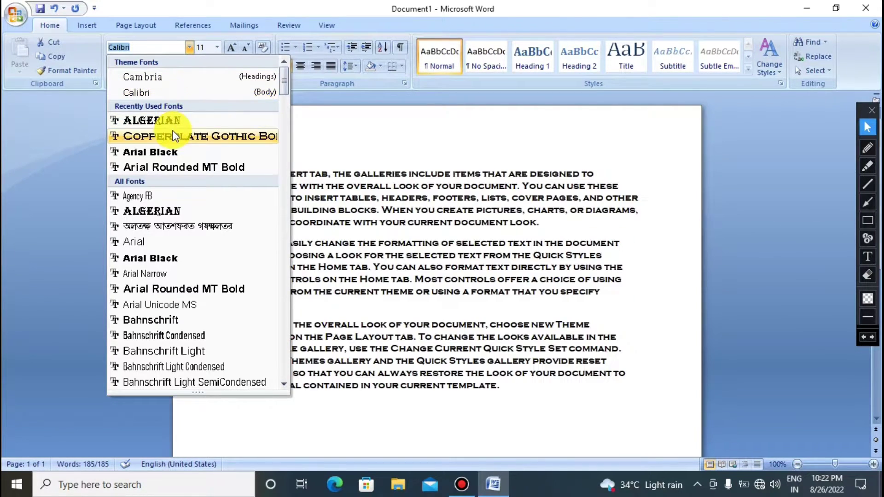
{"action": "left_click", "coordinate": [175, 136]}
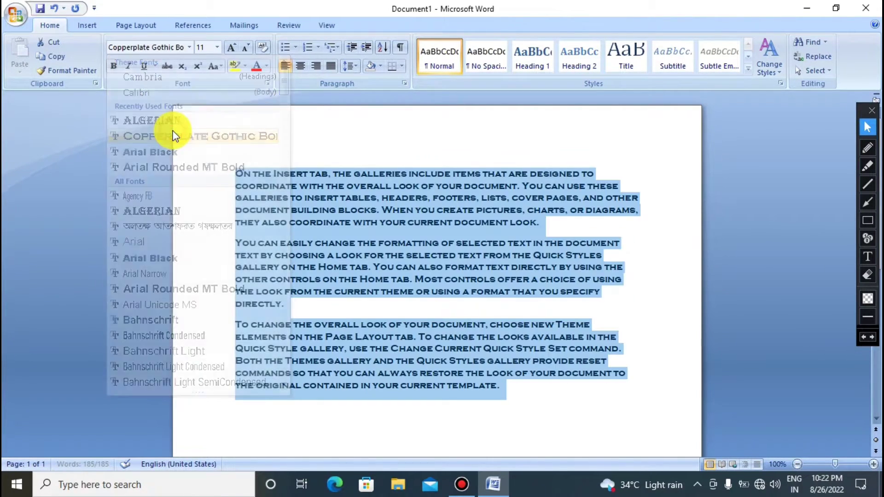
{"action": "left_click", "coordinate": [217, 47]}
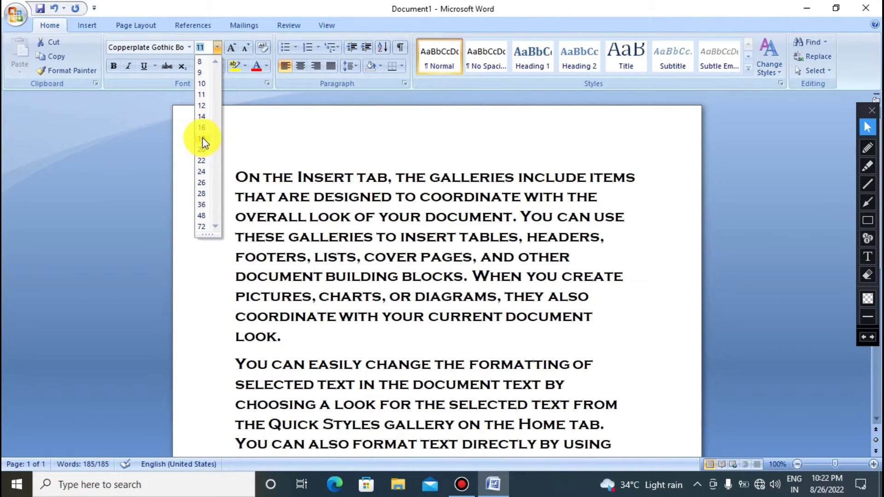
{"action": "left_click", "coordinate": [202, 128]}
{"action": "scroll", "coordinate": [465, 286], "scroll_direction": "down", "scroll_amount": 2}
{"action": "scroll", "coordinate": [463, 303], "scroll_direction": "up", "scroll_amount": 1}
{"action": "scroll", "coordinate": [233, 214], "scroll_direction": "up", "scroll_amount": 1}
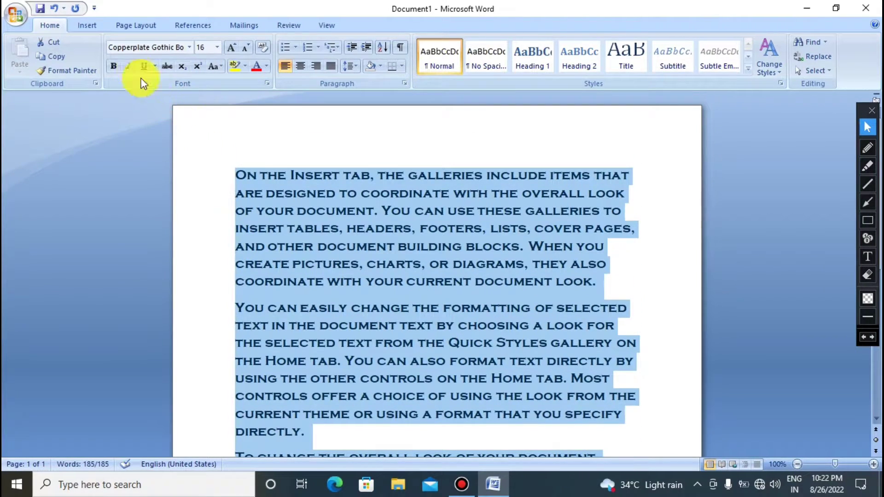
Toggle bold on and off for the selected paragraphs and make them italic.
{"action": "left_click", "coordinate": [112, 65]}
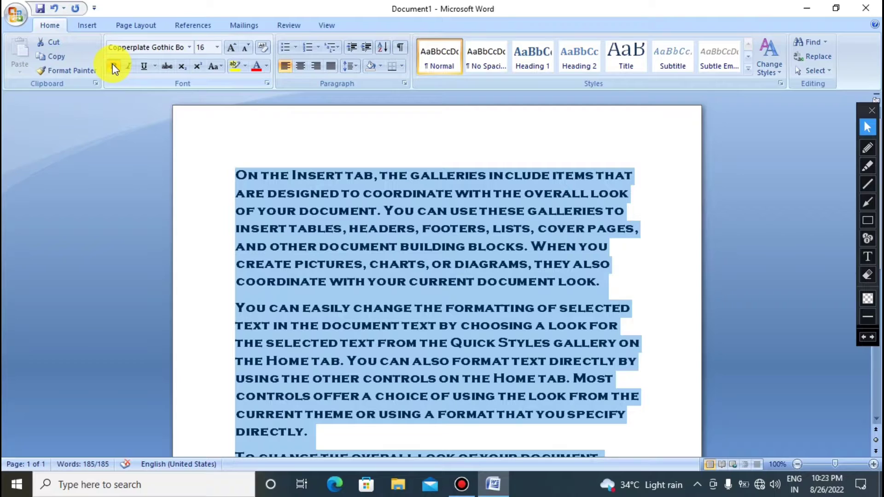
{"action": "left_click", "coordinate": [114, 65]}
{"action": "left_click", "coordinate": [114, 66]}
{"action": "left_click", "coordinate": [113, 66]}
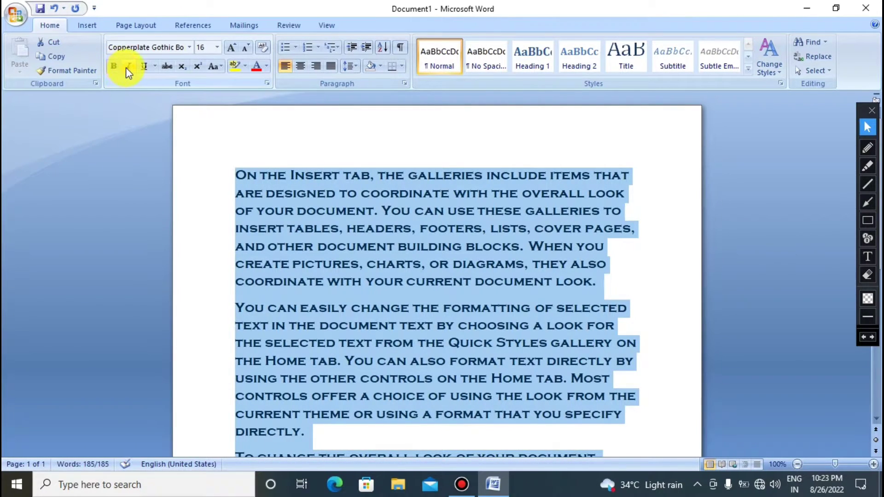
{"action": "left_click", "coordinate": [125, 67]}
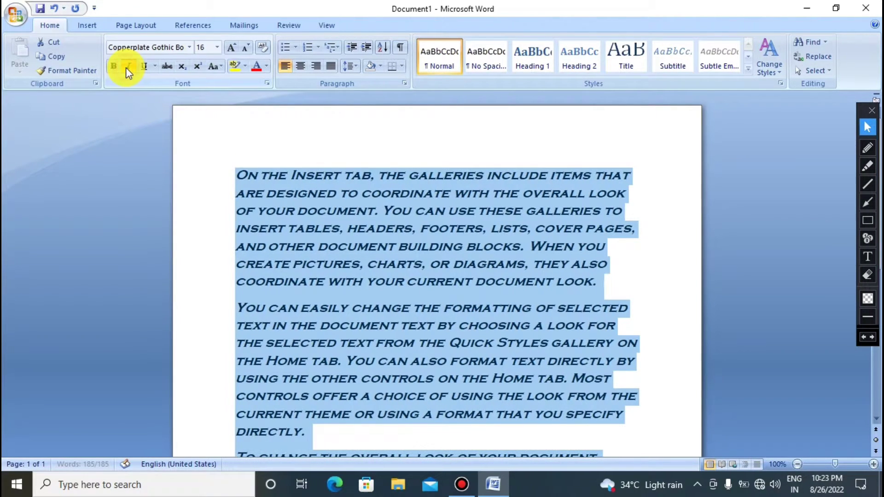
Try underline and strikethrough on the selected paragraphs, removing each effect again.
{"action": "left_click", "coordinate": [144, 67]}
{"action": "left_click", "coordinate": [145, 67]}
{"action": "left_click", "coordinate": [145, 66]}
{"action": "left_click", "coordinate": [145, 67]}
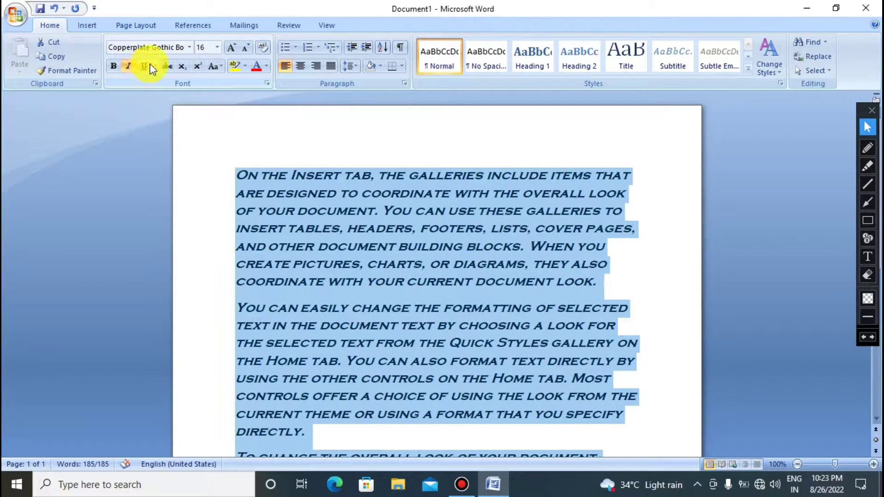
{"action": "left_click", "coordinate": [163, 67]}
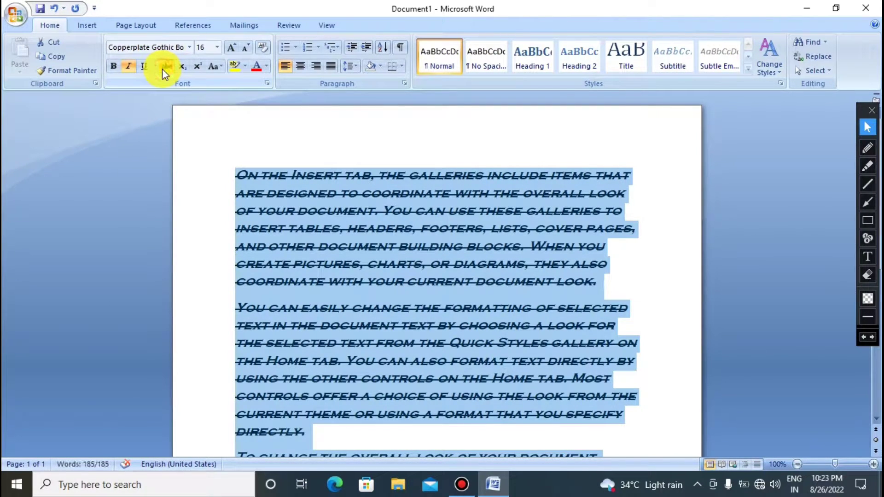
{"action": "left_click", "coordinate": [162, 69]}
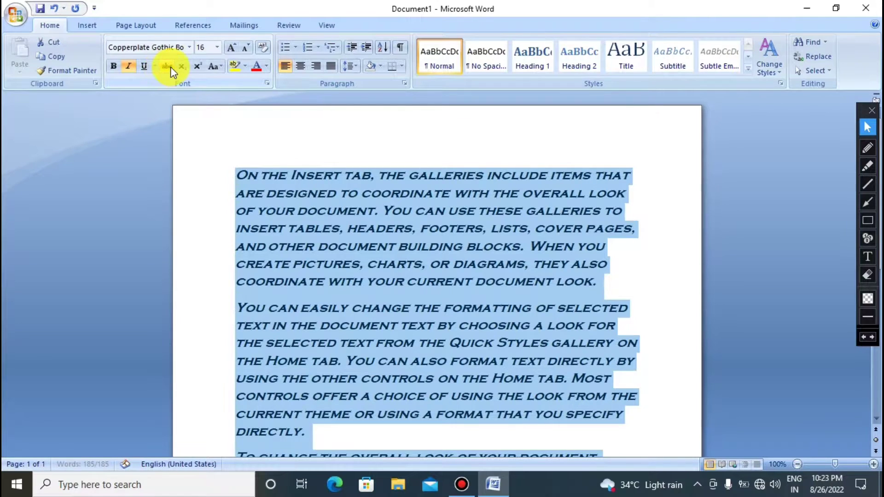
Grow the selected text's font by three increments and shrink it back down to size 12.
{"action": "left_click", "coordinate": [232, 48]}
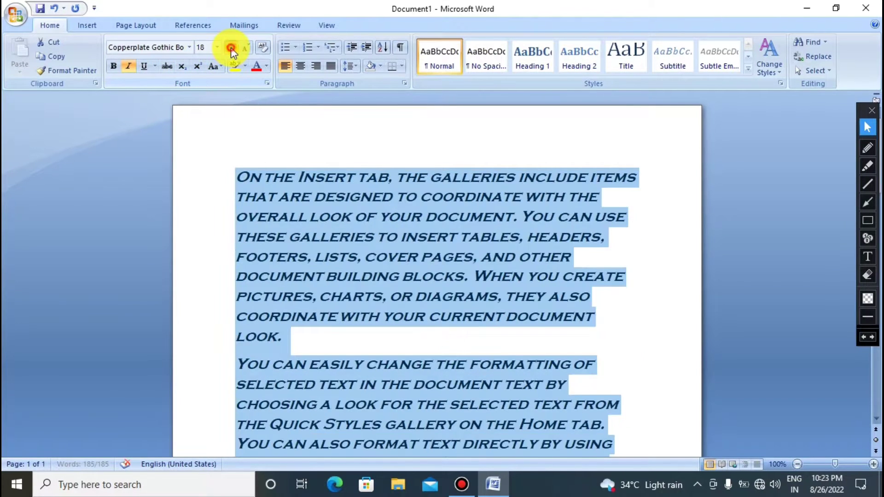
{"action": "left_click", "coordinate": [232, 47]}
{"action": "left_click", "coordinate": [232, 48]}
{"action": "left_click", "coordinate": [250, 47]}
{"action": "left_click", "coordinate": [251, 47]}
{"action": "left_click", "coordinate": [251, 47]}
{"action": "left_click", "coordinate": [251, 47]}
{"action": "left_click", "coordinate": [250, 47]}
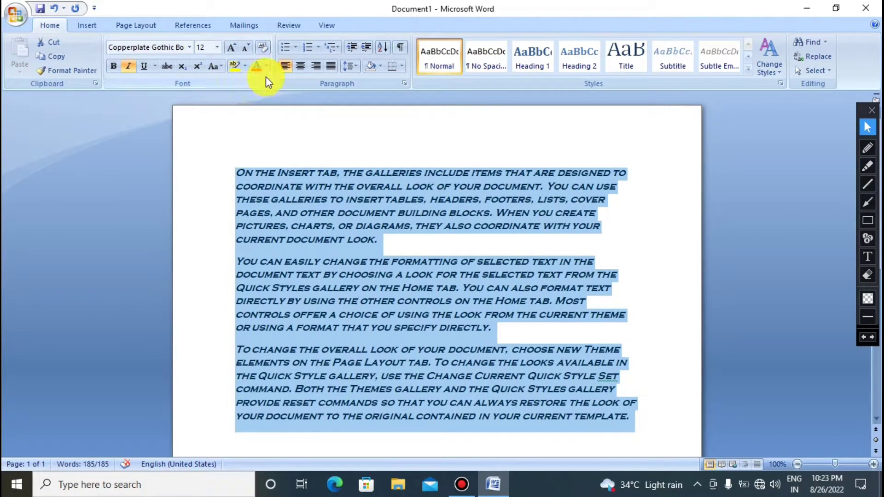
Highlight all three paragraphs in yellow and clear the selection.
{"action": "left_click", "coordinate": [245, 66]}
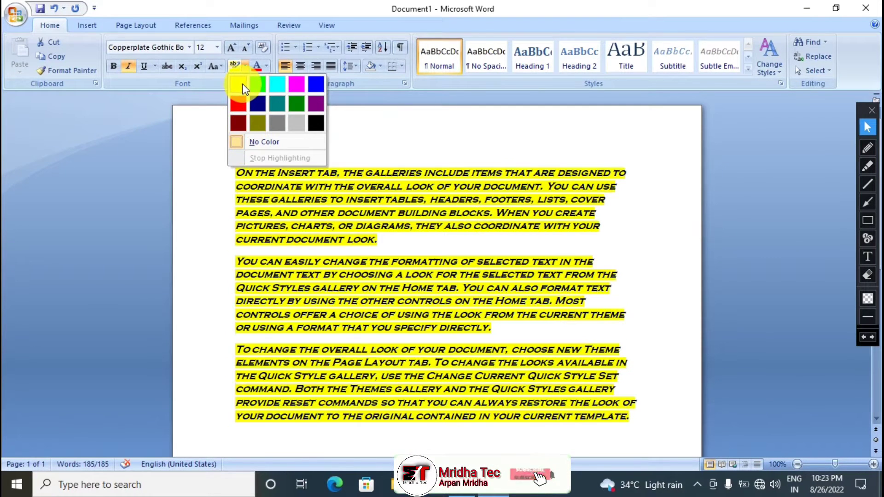
{"action": "left_click", "coordinate": [242, 88]}
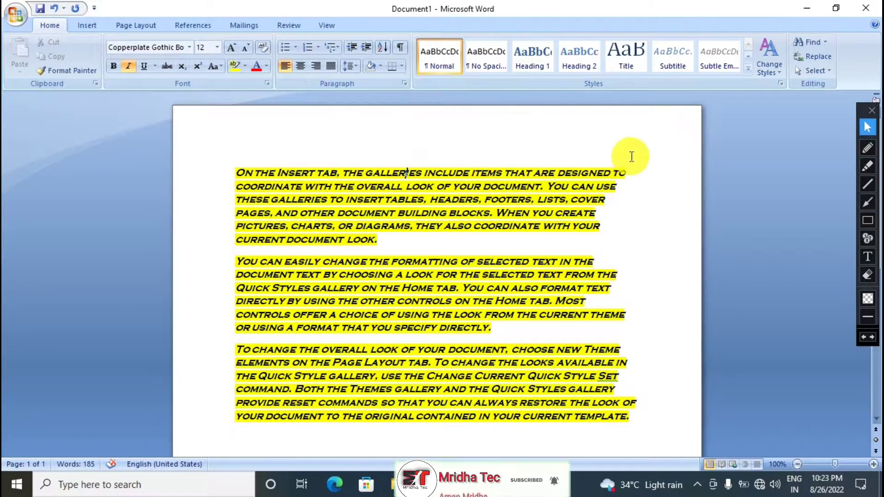
{"action": "left_click", "coordinate": [634, 143]}
Set the font color of all three paragraphs to the standard red and clear the selection.
{"action": "left_click_drag", "start_coordinate": [644, 417], "coordinate": [233, 173]}
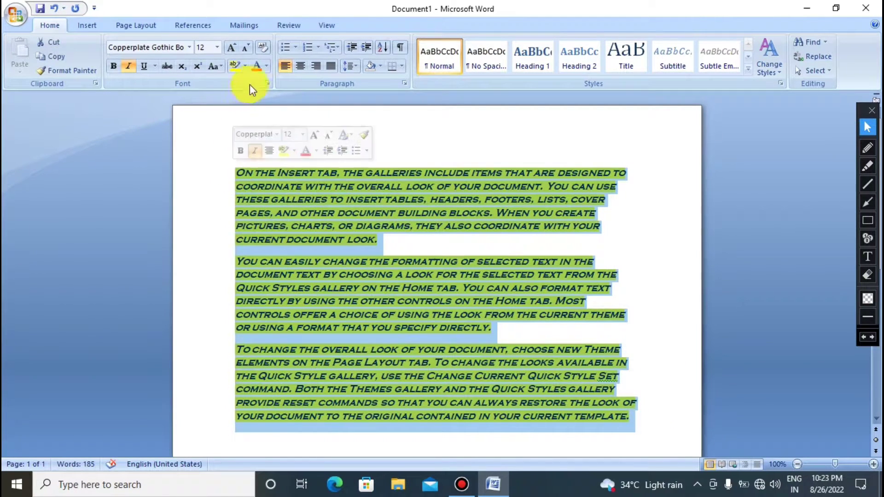
{"action": "left_click", "coordinate": [267, 66]}
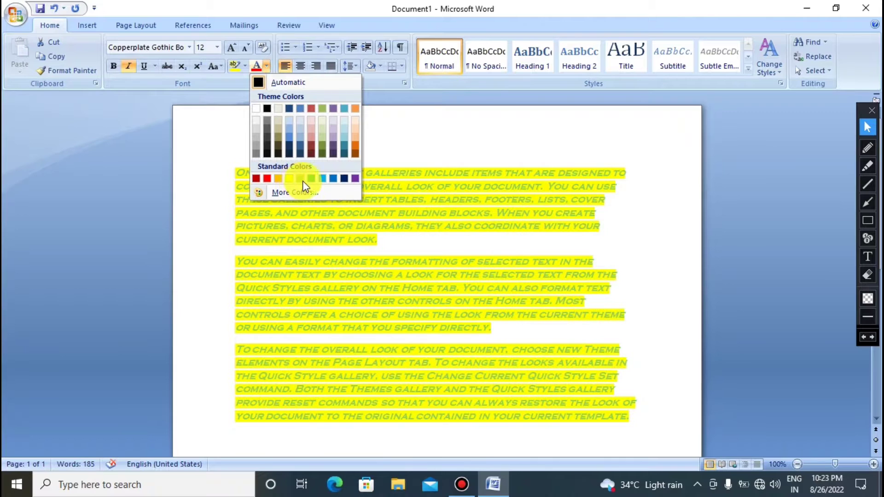
{"action": "left_click", "coordinate": [268, 178]}
{"action": "left_click", "coordinate": [497, 135]}
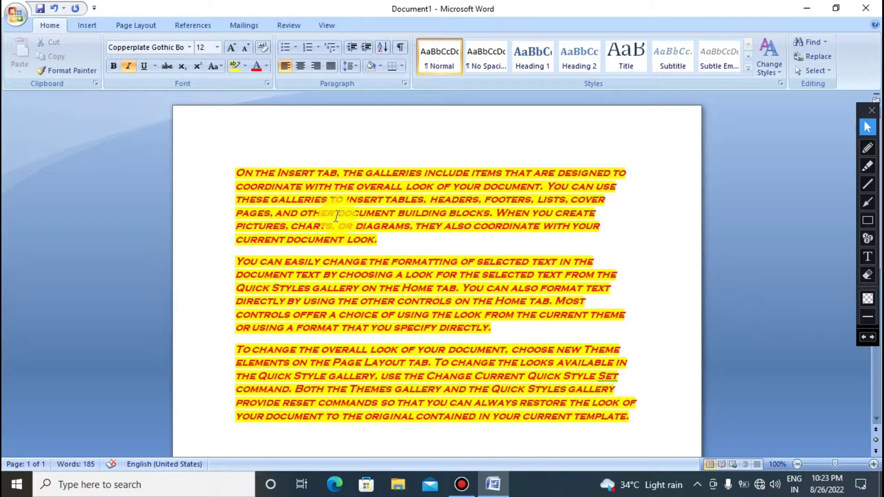
Try centered, right and justified alignment on all three paragraphs, returning them to left alignment.
{"action": "left_click_drag", "start_coordinate": [227, 164], "coordinate": [627, 418]}
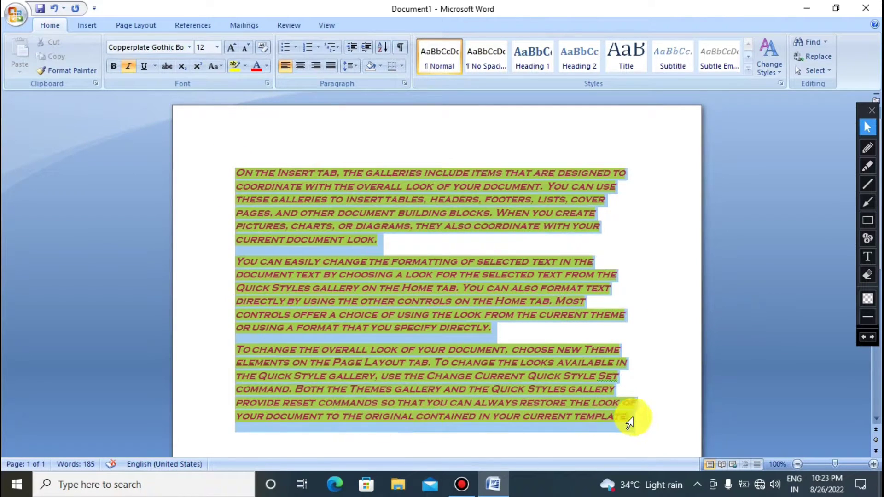
{"action": "left_click", "coordinate": [300, 65]}
{"action": "left_click", "coordinate": [321, 66]}
{"action": "left_click", "coordinate": [328, 66]}
{"action": "left_click", "coordinate": [315, 67]}
{"action": "left_click", "coordinate": [298, 67]}
{"action": "left_click", "coordinate": [285, 68]}
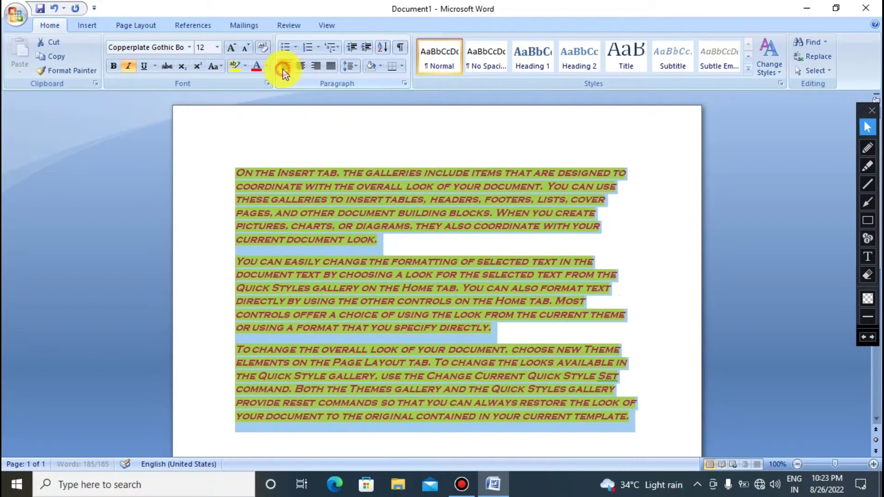
Apply arrow bullets to all three paragraphs, and preview the numbering and multilevel list styles without applying them.
{"action": "left_click", "coordinate": [295, 48]}
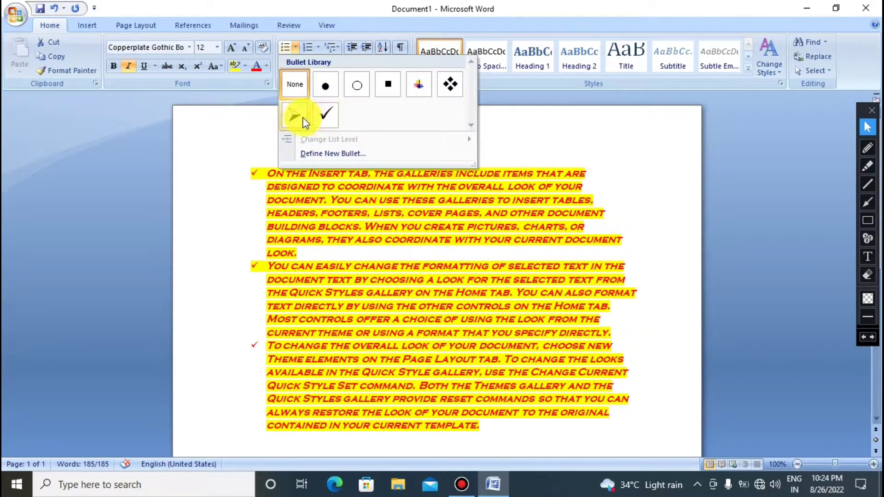
{"action": "left_click", "coordinate": [303, 122]}
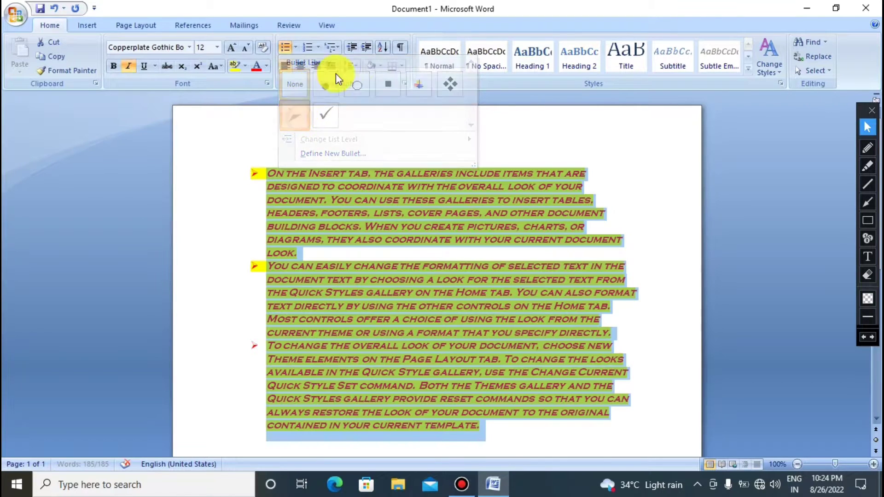
{"action": "left_click", "coordinate": [320, 49]}
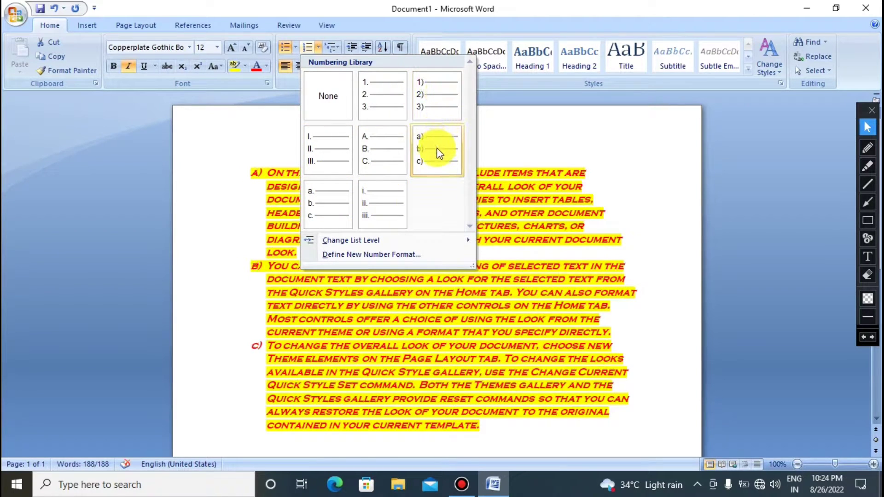
{"action": "left_click", "coordinate": [635, 159]}
{"action": "left_click", "coordinate": [341, 50]}
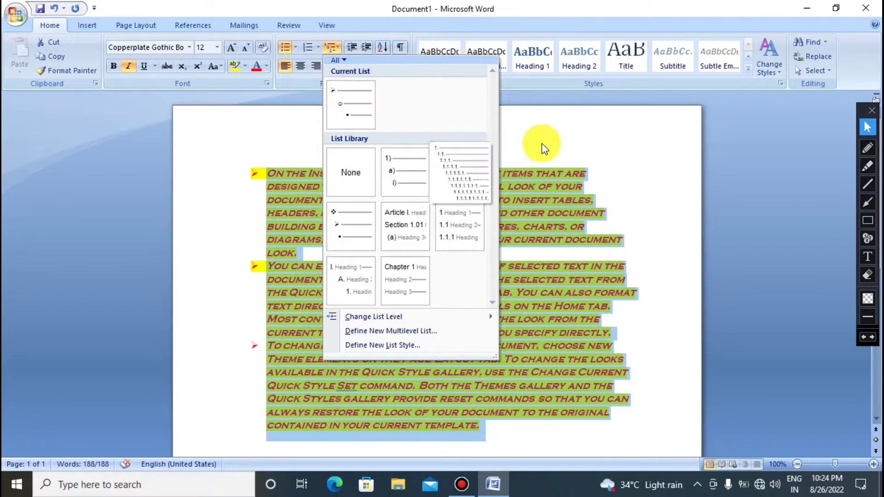
{"action": "left_click", "coordinate": [528, 126]}
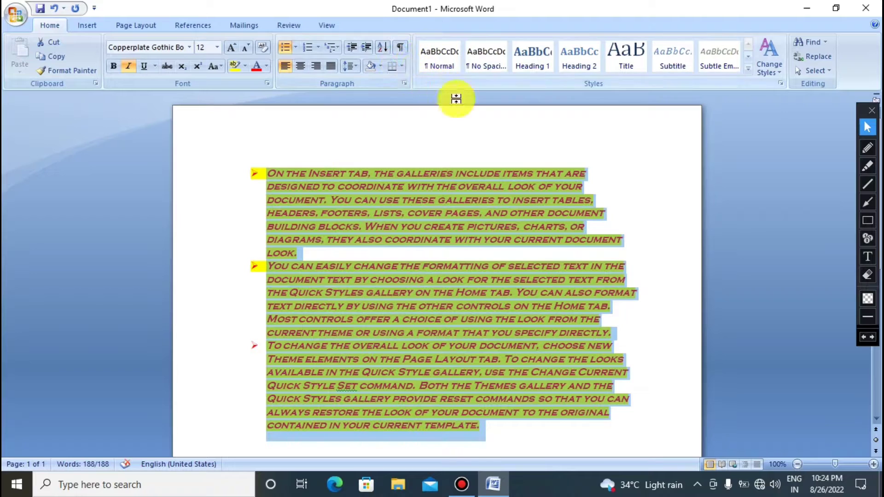
Shade all three bulleted paragraphs dark blue and add all borders around them.
{"action": "left_click", "coordinate": [355, 68]}
{"action": "left_click", "coordinate": [357, 70]}
{"action": "left_click", "coordinate": [379, 69]}
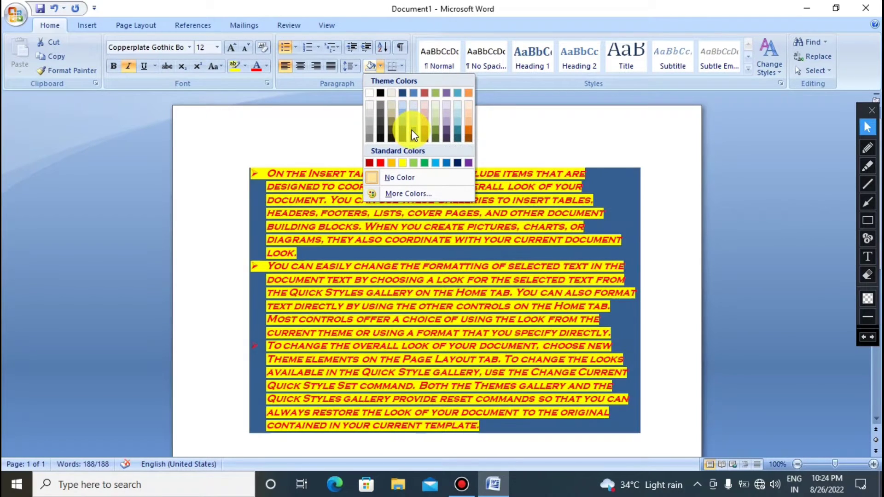
{"action": "left_click", "coordinate": [478, 111]}
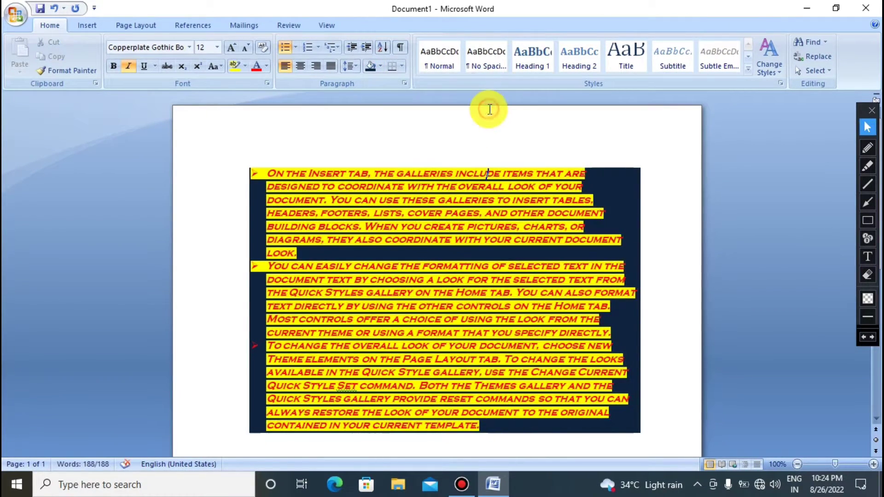
{"action": "left_click", "coordinate": [401, 66]}
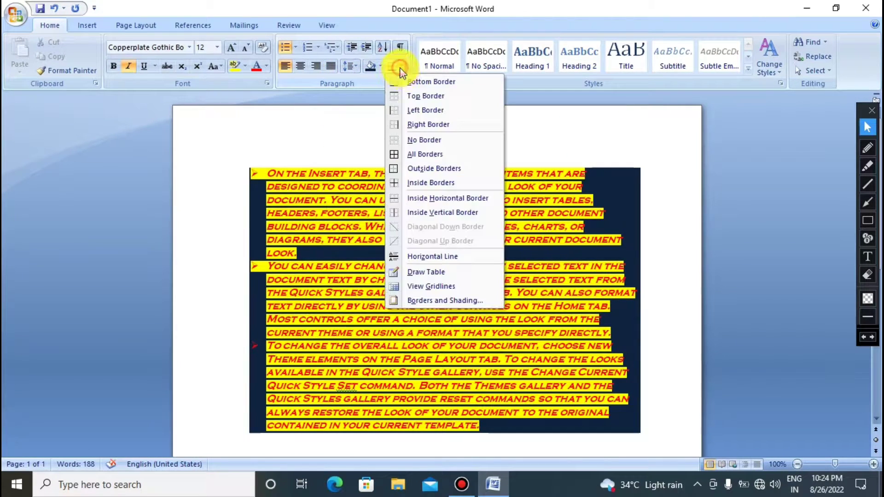
{"action": "left_click", "coordinate": [411, 154]}
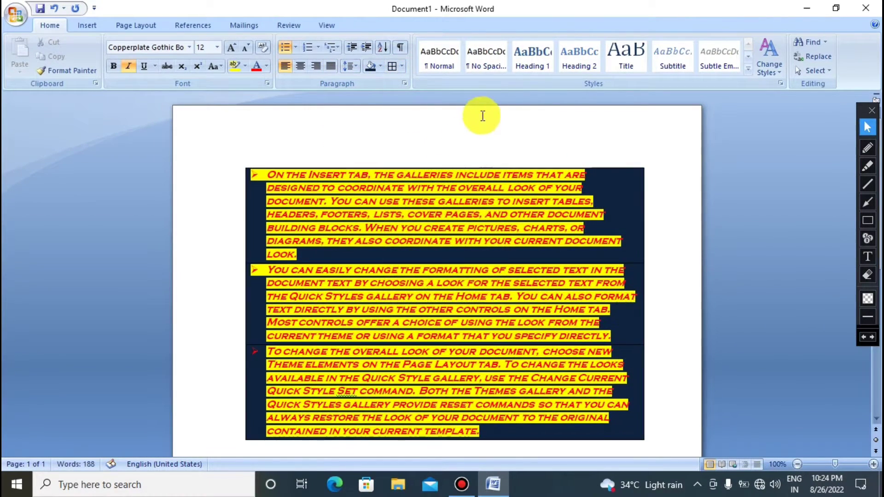
Remove the shading from the whole document and reapply all borders at the first paragraph.
{"action": "left_click", "coordinate": [380, 67]}
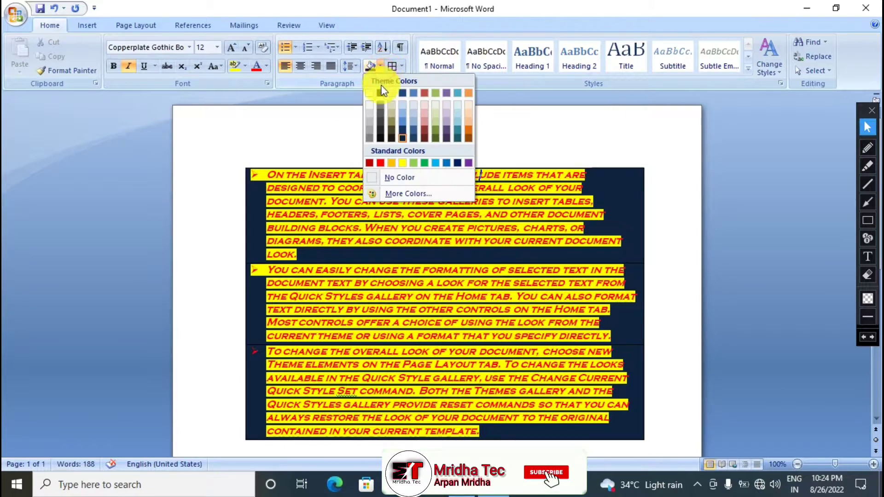
{"action": "left_click", "coordinate": [539, 111]}
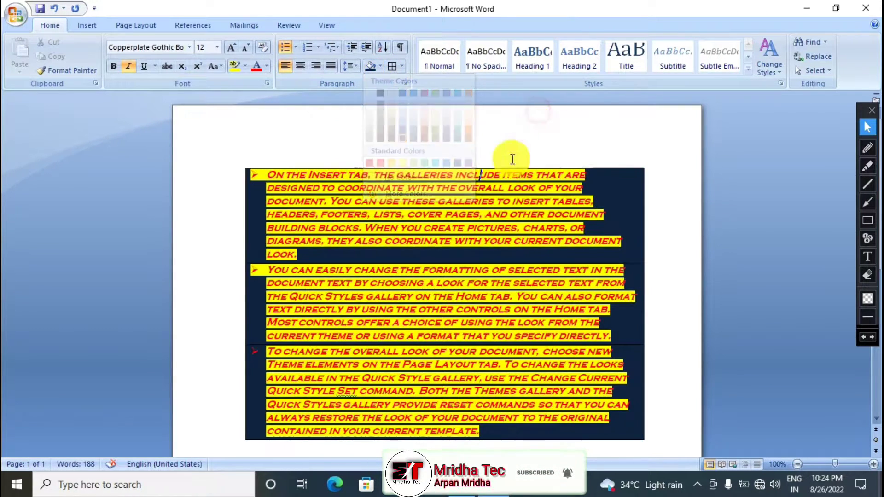
{"action": "key", "text": "ctrl+a"}
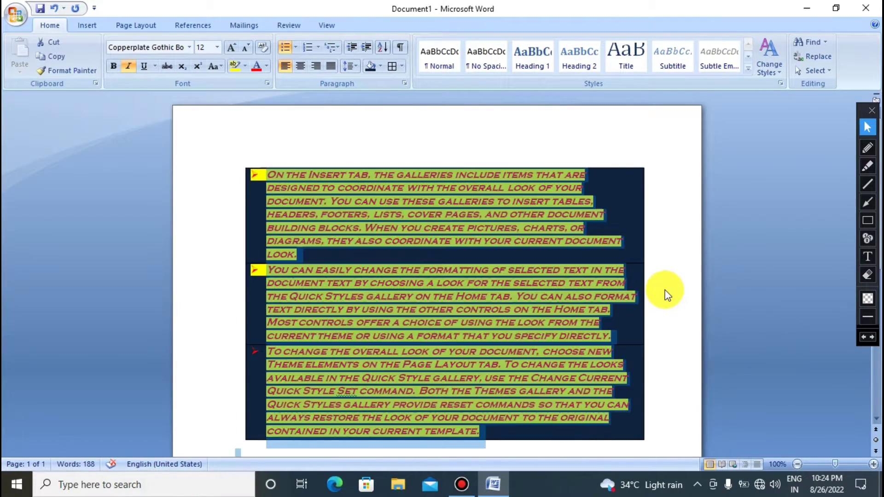
{"action": "left_click", "coordinate": [381, 66]}
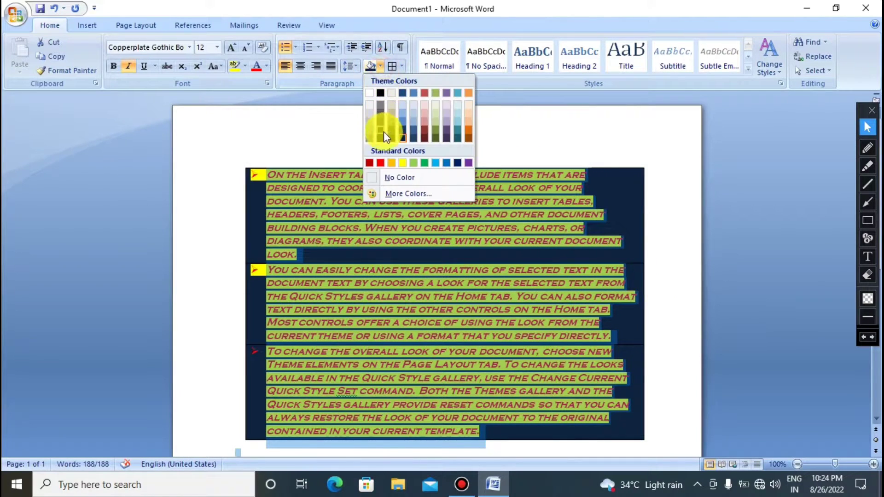
{"action": "left_click", "coordinate": [395, 177]}
{"action": "left_click", "coordinate": [469, 129]}
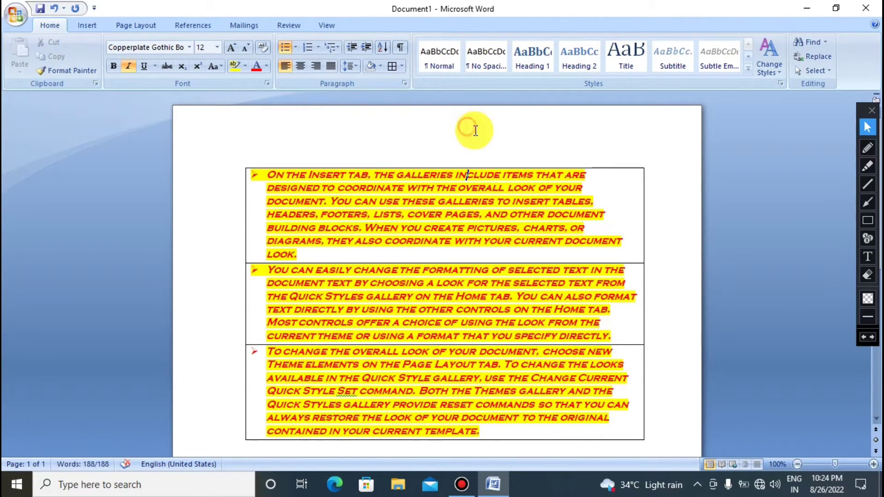
{"action": "left_click", "coordinate": [402, 66]}
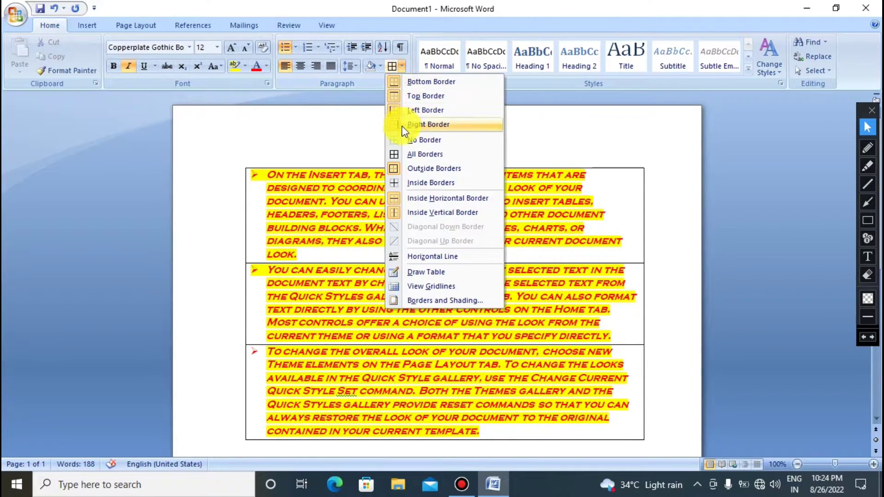
{"action": "left_click", "coordinate": [406, 155]}
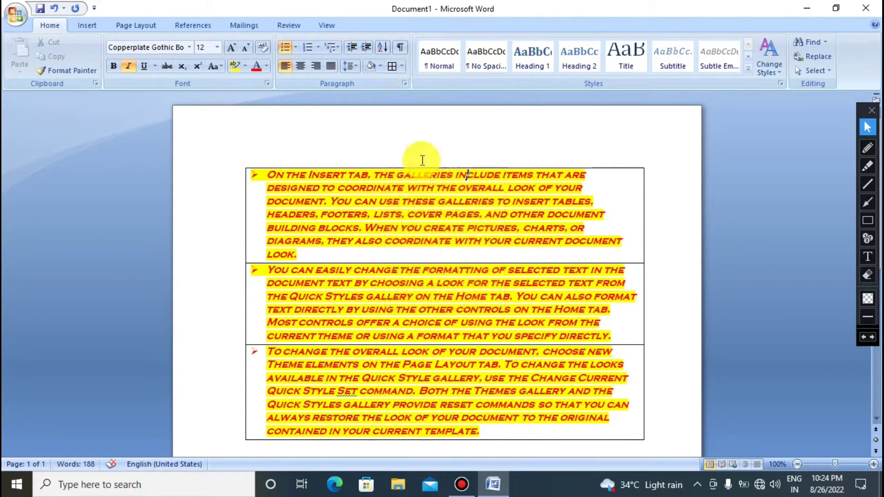
{"action": "scroll", "coordinate": [405, 286], "scroll_direction": "down", "scroll_amount": 1}
{"action": "scroll", "coordinate": [361, 300], "scroll_direction": "up", "scroll_amount": 1}
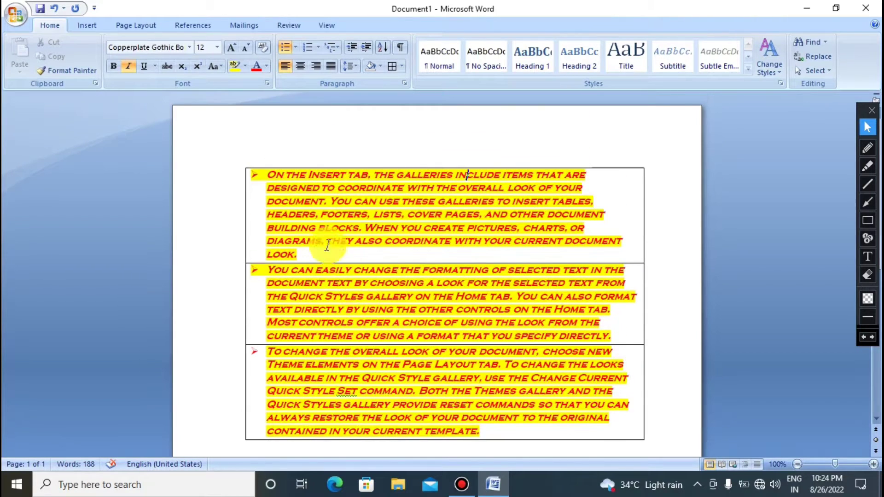
{"action": "left_click", "coordinate": [461, 484]}
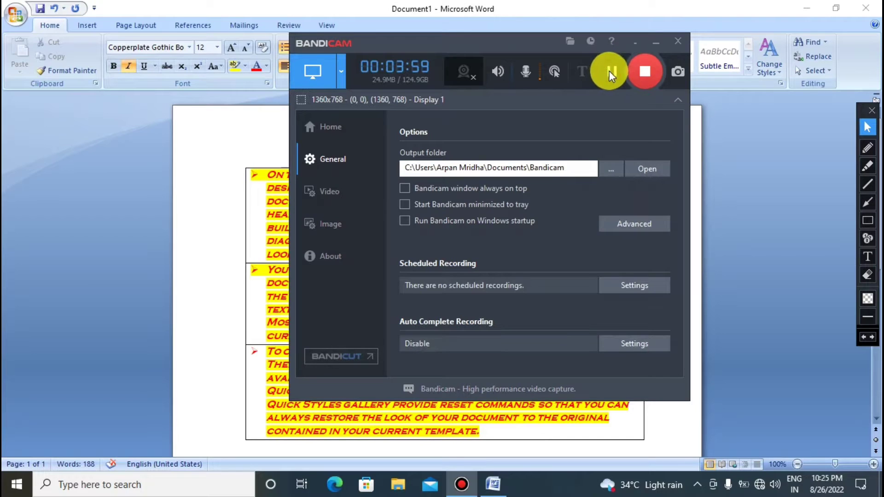
{"action": "left_click", "coordinate": [654, 42]}
{"action": "scroll", "coordinate": [415, 248], "scroll_direction": "down", "scroll_amount": 2}
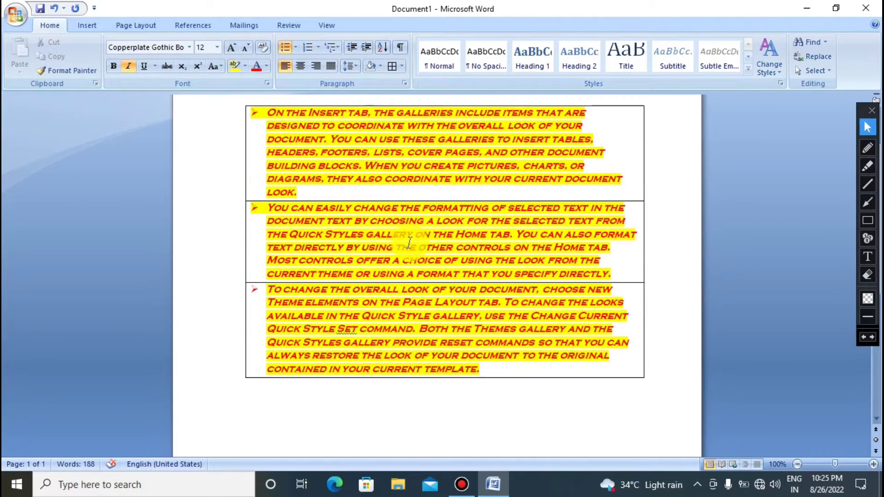
{"action": "scroll", "coordinate": [479, 387], "scroll_direction": "up", "scroll_amount": 2}
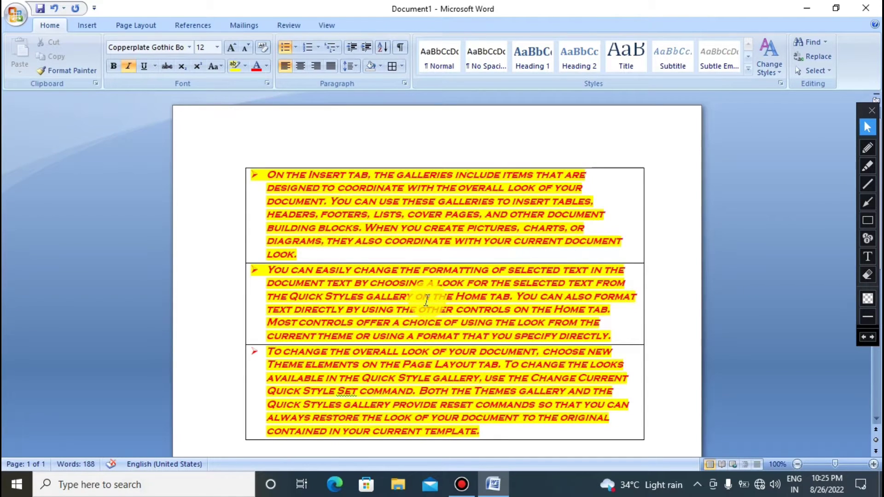
Undo the border and other formatting changes and clear the document to a blank page.
{"action": "key", "text": "ctrl+z"}
{"action": "key", "text": "ctrl+a"}
{"action": "key", "text": "ctrl+z"}
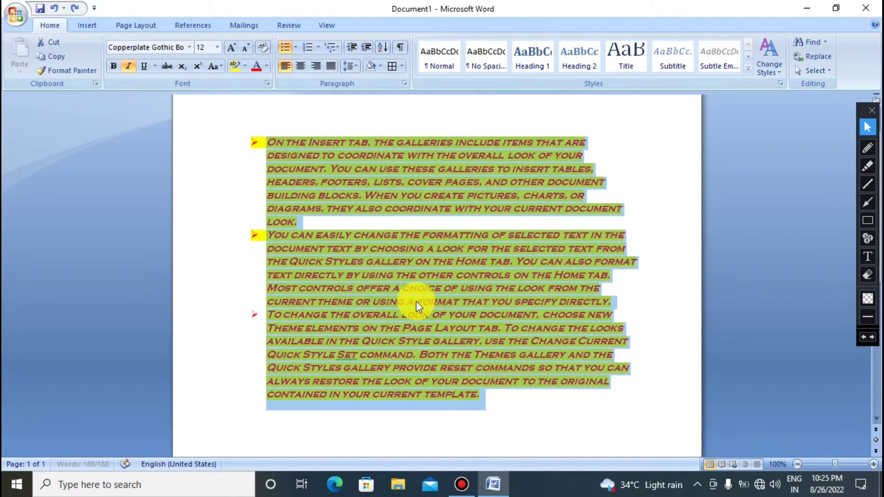
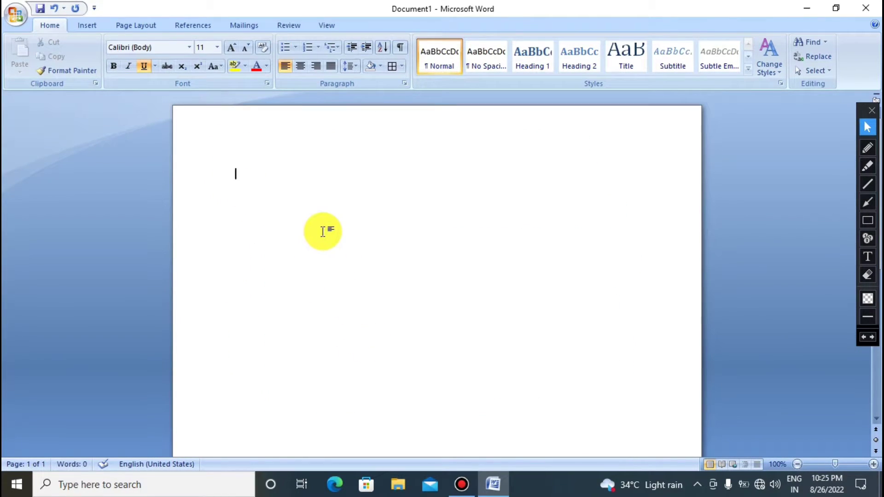
Generate three sample paragraphs with =rand() and remove the underline from all of them.
{"action": "type", "text": "d("}
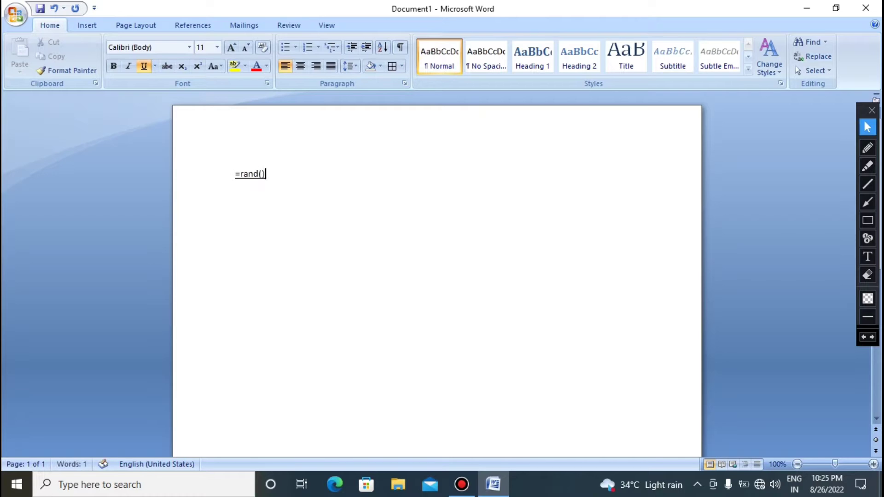
{"action": "key", "text": "Return"}
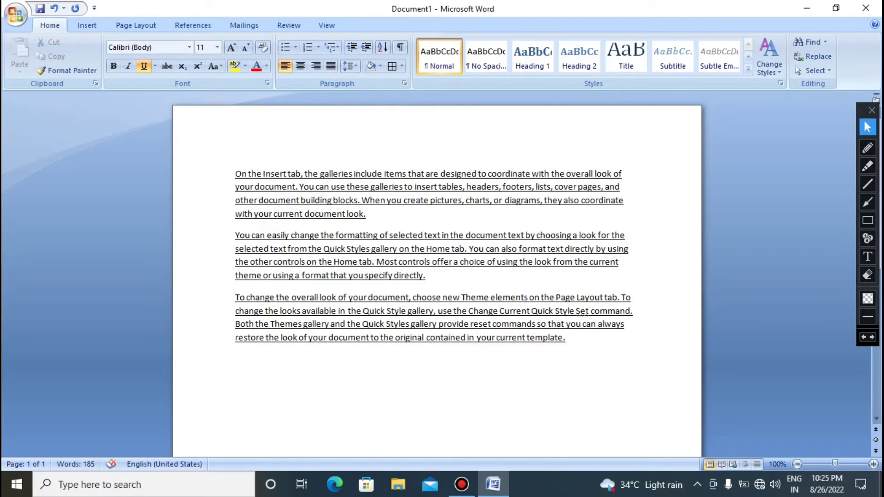
{"action": "left_click_drag", "start_coordinate": [617, 343], "coordinate": [190, 181]}
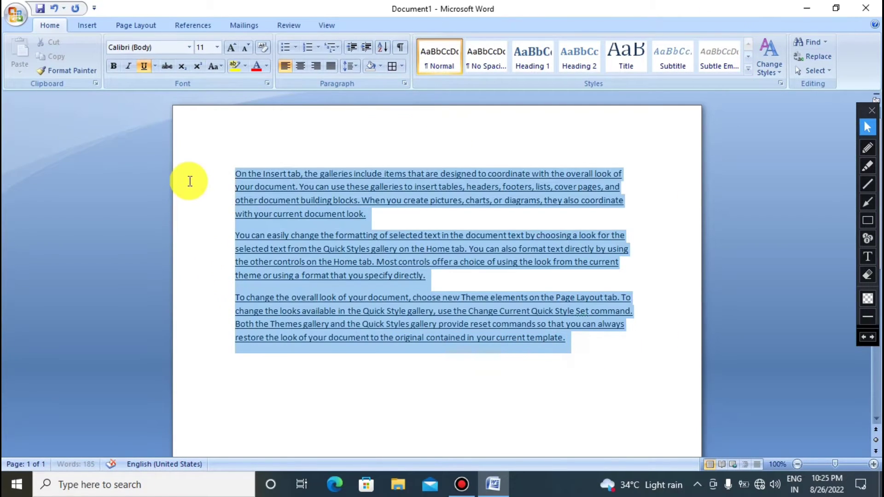
{"action": "left_click", "coordinate": [143, 66]}
{"action": "left_click", "coordinate": [208, 119]}
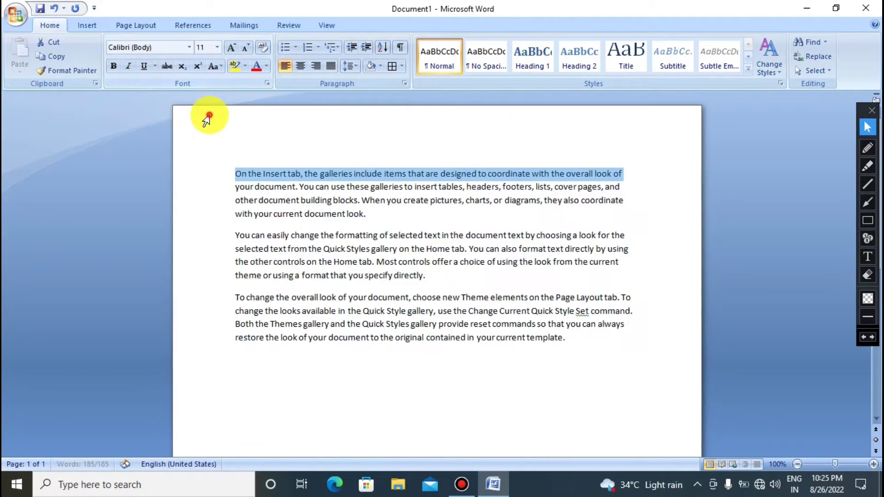
{"action": "left_click", "coordinate": [422, 392]}
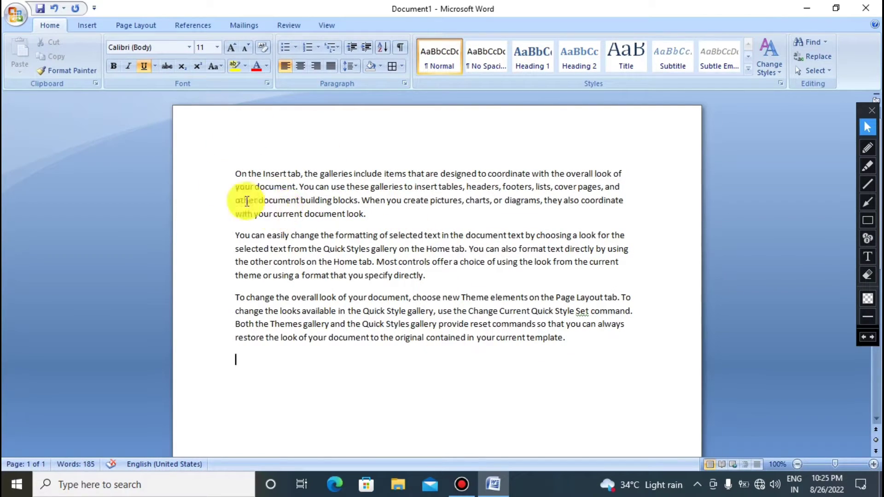
Grow the font of the first word "On" by thirteen increments and clear the selection.
{"action": "left_click", "coordinate": [237, 174]}
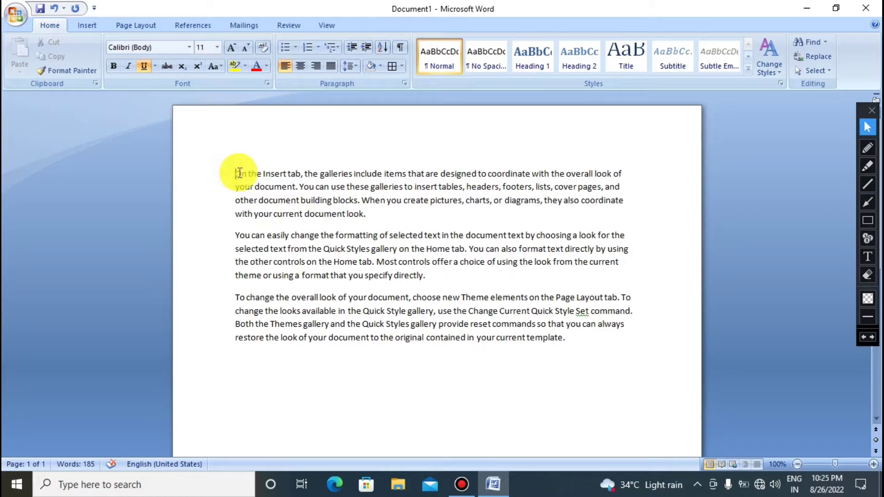
{"action": "double_click", "coordinate": [240, 174]}
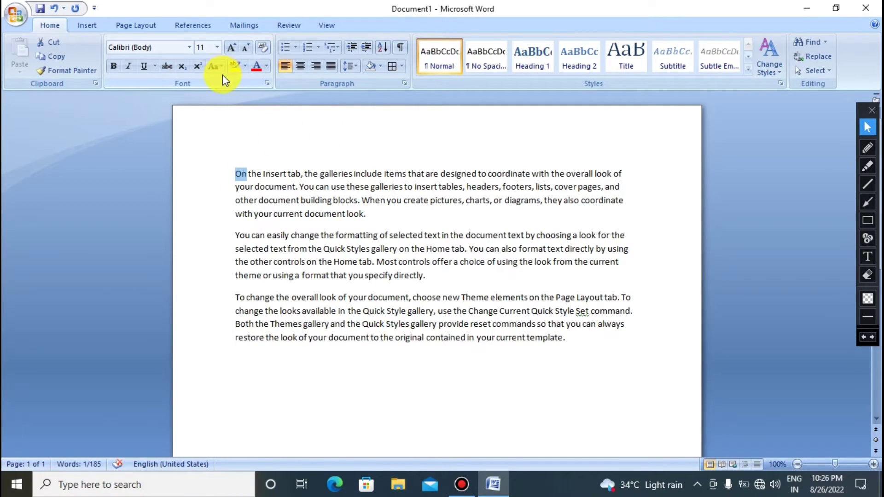
{"action": "left_click", "coordinate": [230, 52]}
{"action": "left_click", "coordinate": [230, 52]}
{"action": "left_click", "coordinate": [230, 52]}
{"action": "left_click", "coordinate": [230, 52]}
{"action": "left_click", "coordinate": [230, 52]}
{"action": "left_click", "coordinate": [230, 52]}
{"action": "left_click", "coordinate": [231, 52]}
{"action": "left_click", "coordinate": [230, 53]}
{"action": "left_click", "coordinate": [230, 52]}
{"action": "left_click", "coordinate": [230, 52]}
{"action": "left_click", "coordinate": [230, 52]}
{"action": "left_click", "coordinate": [231, 52]}
{"action": "left_click", "coordinate": [230, 52]}
{"action": "left_click", "coordinate": [490, 204]}
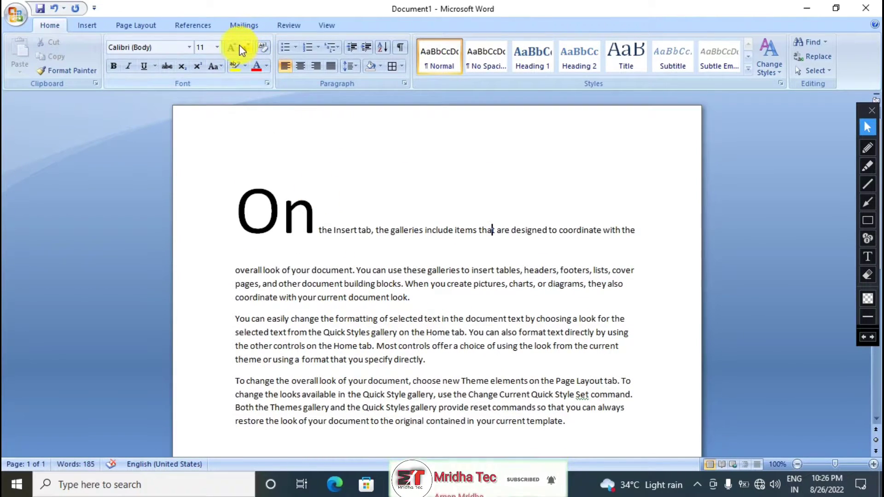
Shrink the font of the enlarged word "On" by fourteen increments and clear the selection.
{"action": "left_click_drag", "start_coordinate": [313, 211], "coordinate": [246, 209]}
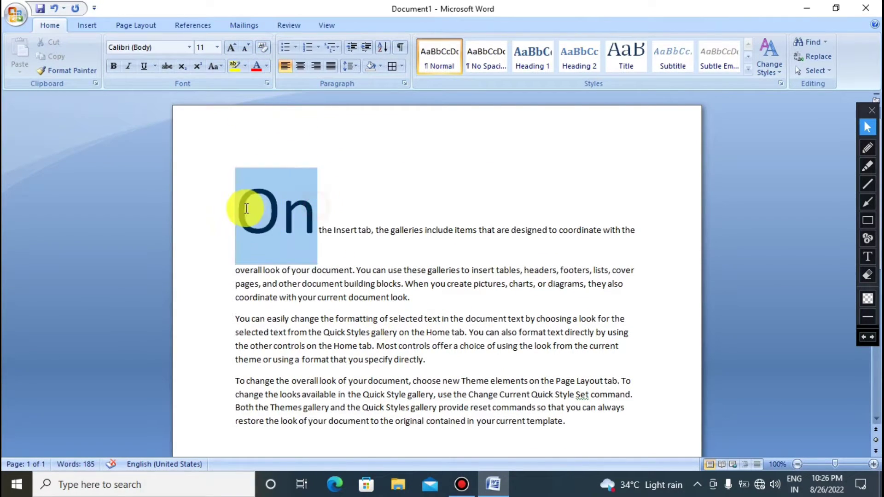
{"action": "left_click", "coordinate": [245, 49]}
{"action": "left_click", "coordinate": [245, 49]}
{"action": "left_click", "coordinate": [246, 49]}
{"action": "left_click", "coordinate": [245, 49]}
{"action": "left_click", "coordinate": [245, 49]}
{"action": "left_click", "coordinate": [245, 48]}
{"action": "left_click", "coordinate": [246, 48]}
{"action": "left_click", "coordinate": [246, 50]}
{"action": "left_click", "coordinate": [246, 49]}
{"action": "left_click", "coordinate": [246, 50]}
{"action": "left_click", "coordinate": [246, 50]}
{"action": "left_click", "coordinate": [246, 49]}
{"action": "left_click", "coordinate": [246, 50]}
{"action": "left_click", "coordinate": [245, 49]}
{"action": "left_click", "coordinate": [330, 174]}
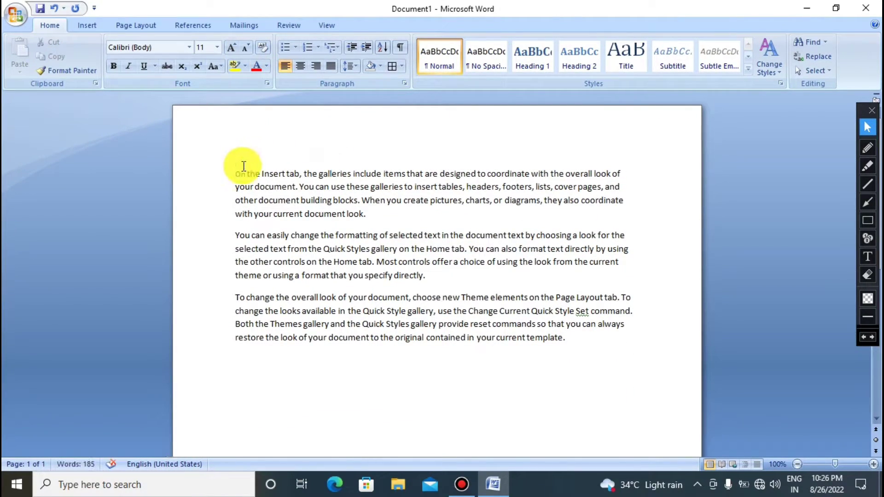
Add the line "H2SO4" below the last paragraph and set its font size to 26.
{"action": "scroll", "coordinate": [461, 359], "scroll_direction": "down", "scroll_amount": 2}
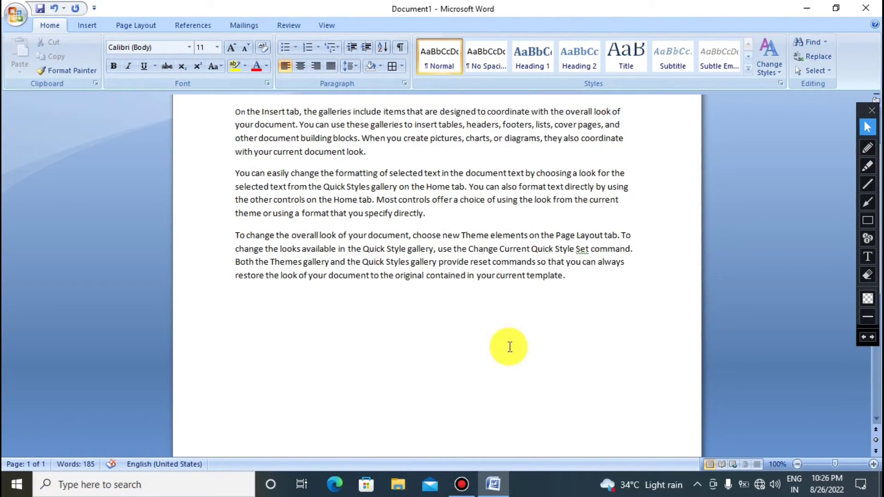
{"action": "key", "text": "Return"}
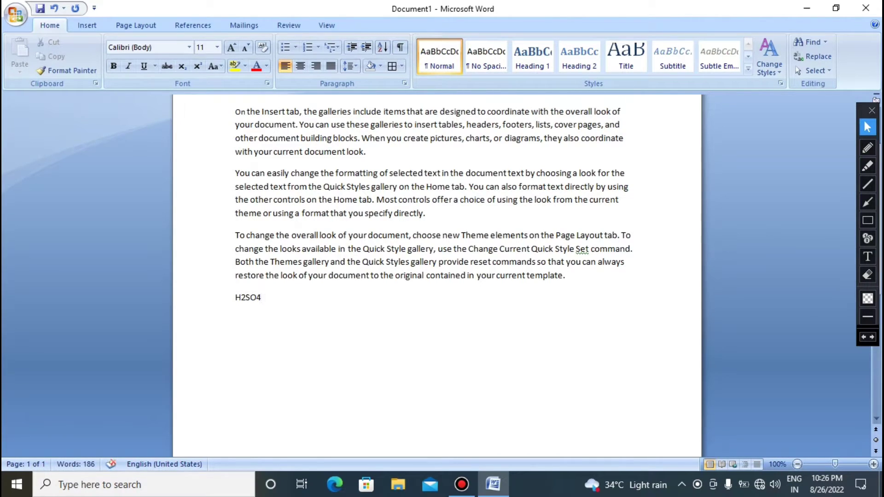
{"action": "left_click_drag", "start_coordinate": [288, 300], "coordinate": [221, 299]}
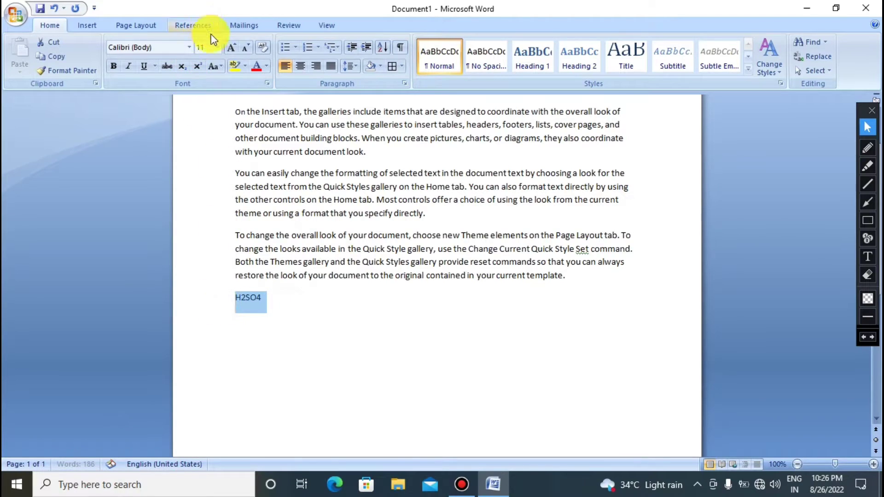
{"action": "left_click", "coordinate": [218, 48]}
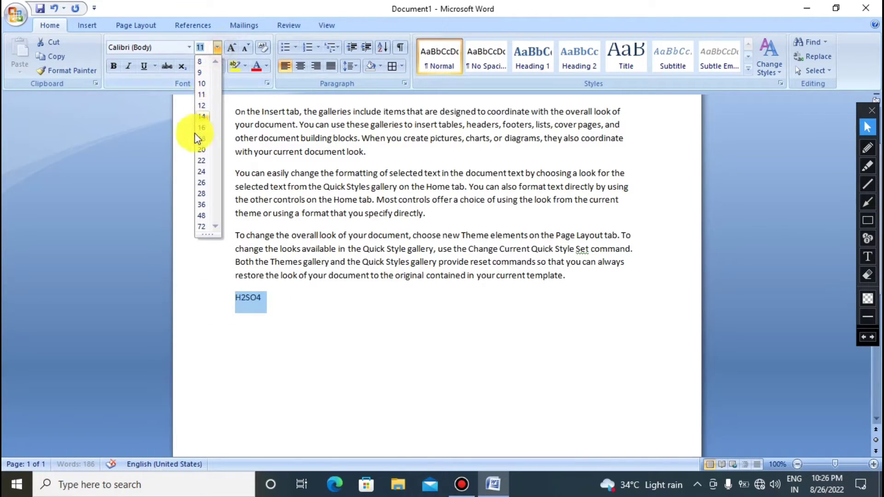
{"action": "left_click", "coordinate": [202, 184]}
{"action": "left_click", "coordinate": [317, 326]}
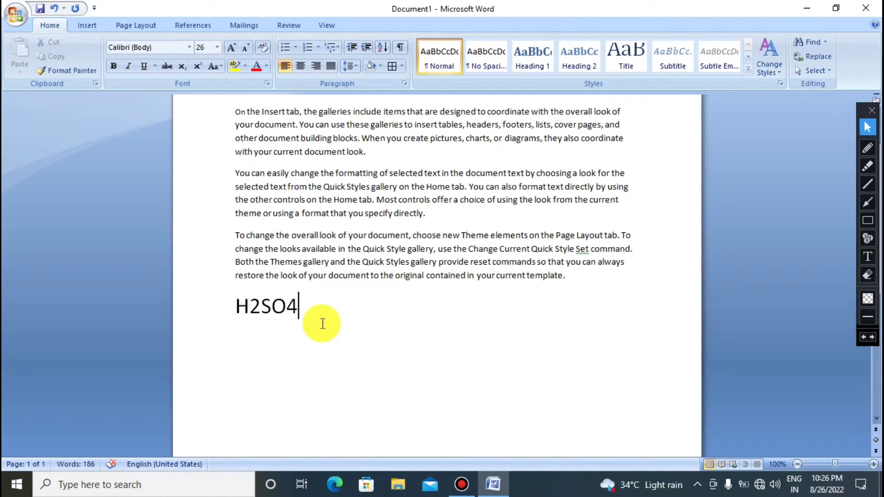
Format the 2 and the 4 in the H2SO4 formula as subscript.
{"action": "left_click_drag", "start_coordinate": [260, 308], "coordinate": [249, 310]}
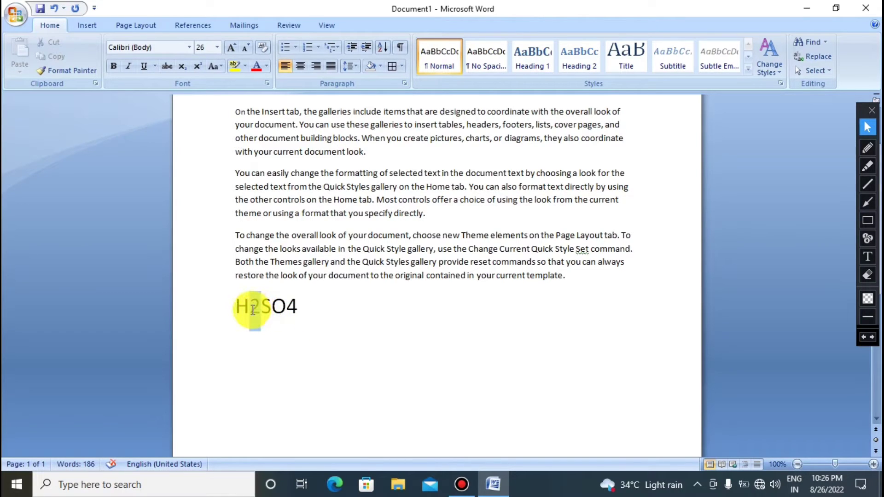
{"action": "left_click", "coordinate": [181, 67]}
{"action": "left_click", "coordinate": [312, 355]}
{"action": "left_click_drag", "start_coordinate": [289, 307], "coordinate": [280, 307]}
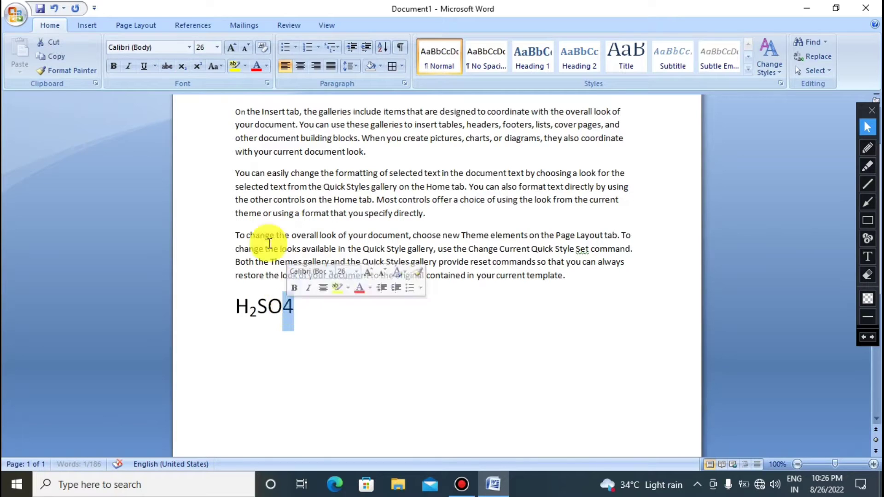
{"action": "left_click", "coordinate": [184, 67]}
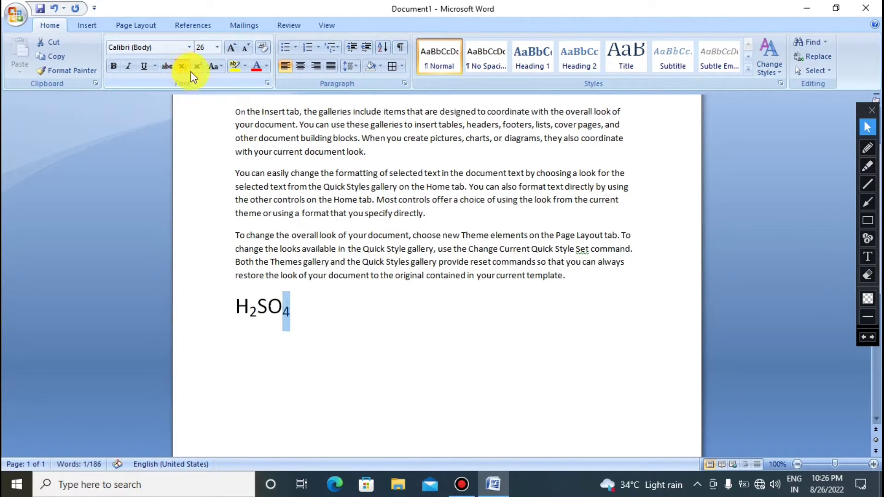
{"action": "left_click", "coordinate": [404, 371]}
Undo the subscript formatting and delete the H2SO4 text.
{"action": "key", "text": "ctrl+z"}
{"action": "key", "text": "ctrl+z"}
{"action": "left_click_drag", "start_coordinate": [304, 314], "coordinate": [203, 322]}
{"action": "key", "text": "Delete"}
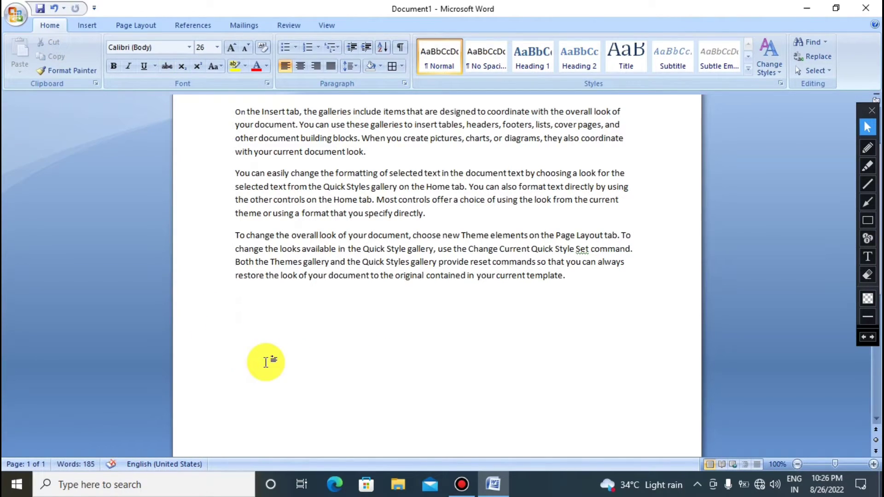
Enter "A2 b2" below the paragraphs and format both 2s as superscript.
{"action": "type", "text": "a"}
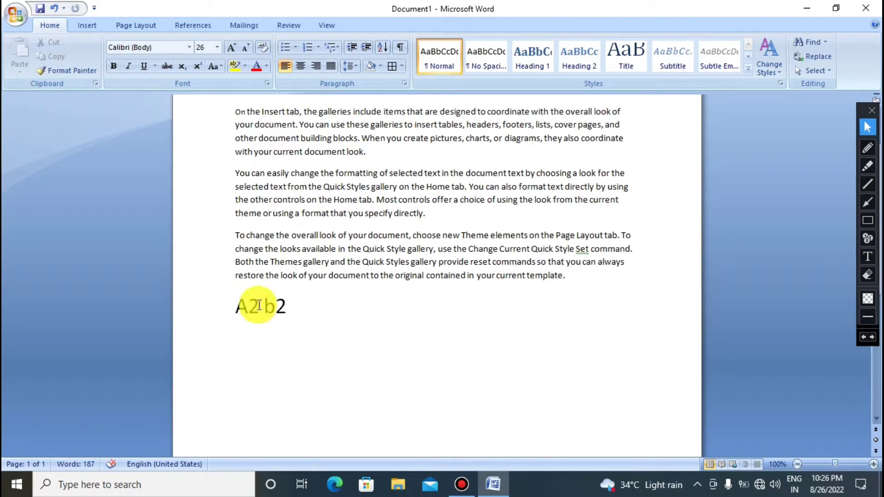
{"action": "left_click_drag", "start_coordinate": [260, 306], "coordinate": [248, 306]}
{"action": "left_click", "coordinate": [199, 68]}
{"action": "left_click_drag", "start_coordinate": [283, 307], "coordinate": [272, 306]}
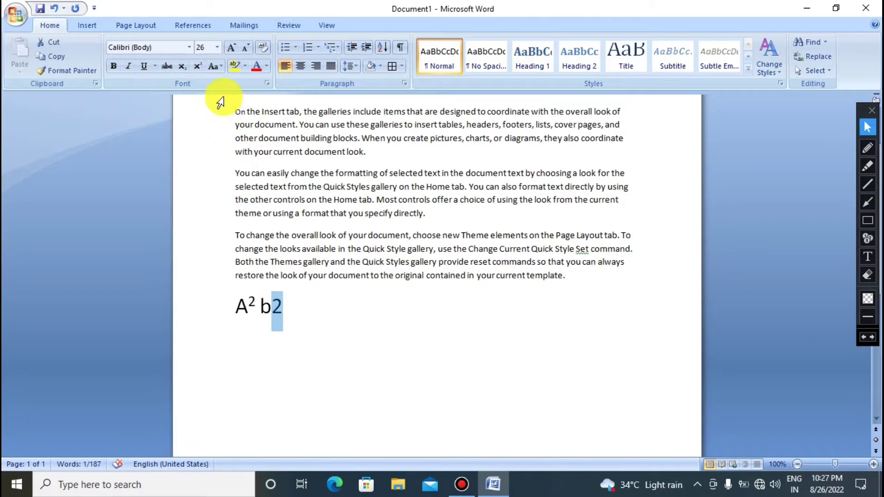
{"action": "left_click", "coordinate": [198, 66]}
{"action": "left_click", "coordinate": [344, 329]}
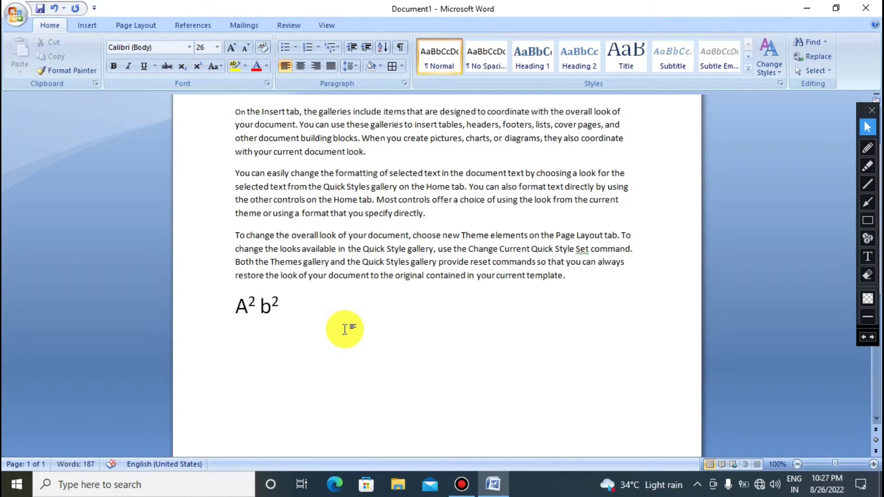
Delete the superscript sample "A2 b2" from below the paragraphs.
{"action": "scroll", "coordinate": [340, 356], "scroll_direction": "up", "scroll_amount": 3}
{"action": "left_click_drag", "start_coordinate": [310, 369], "coordinate": [230, 371]}
{"action": "key", "text": "BackSpace"}
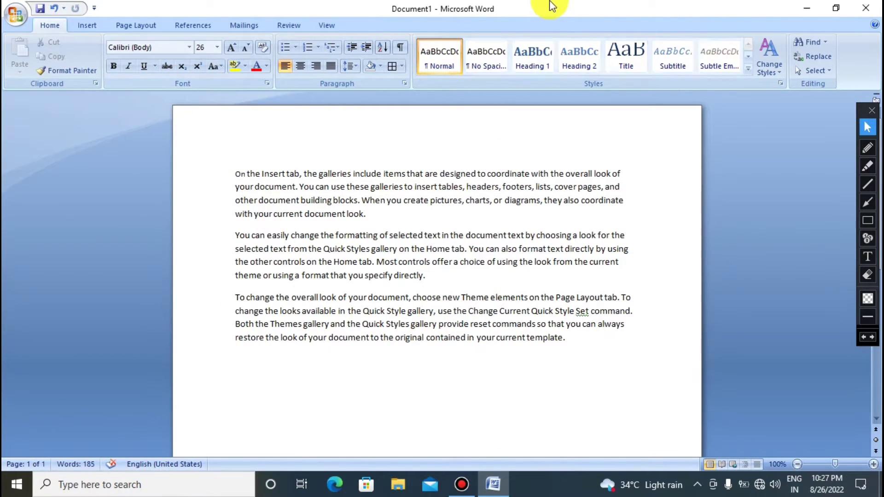
Enter the text "Computer 40%-30% off" on the empty line below the paragraphs.
{"action": "scroll", "coordinate": [303, 363], "scroll_direction": "down", "scroll_amount": 2}
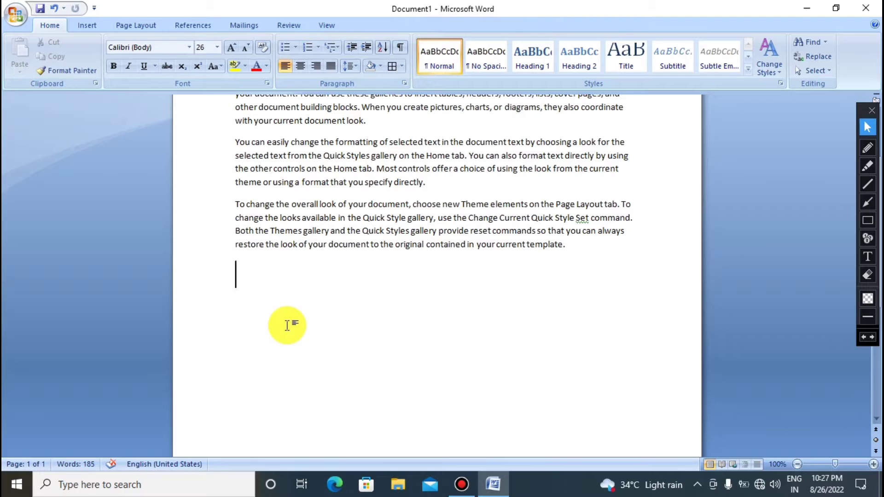
{"action": "type", "text": "co"}
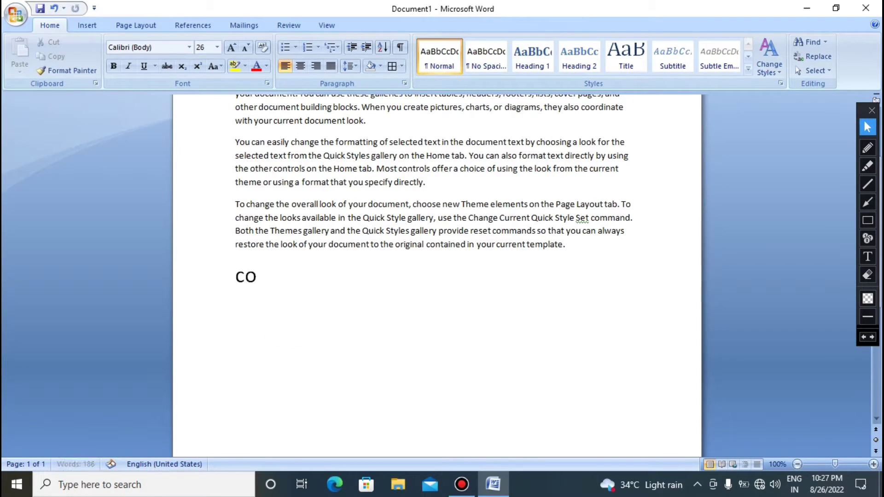
{"action": "type", "text": "mput"}
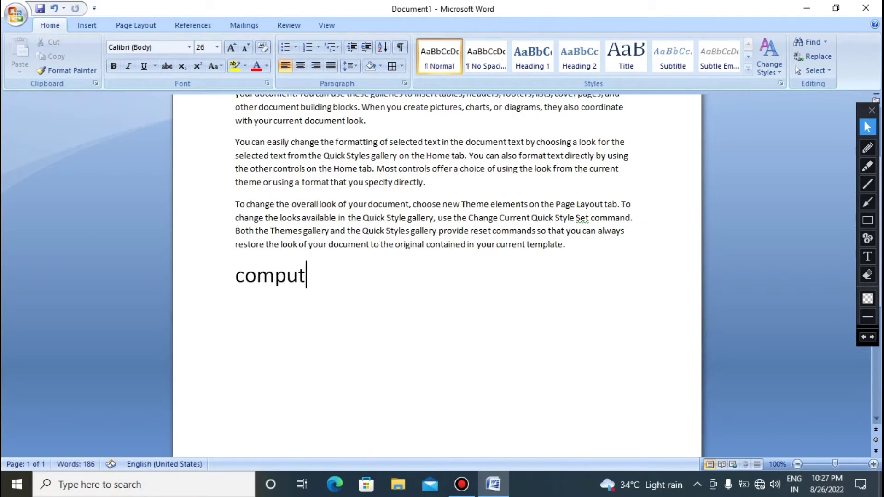
{"action": "type", "text": "er"}
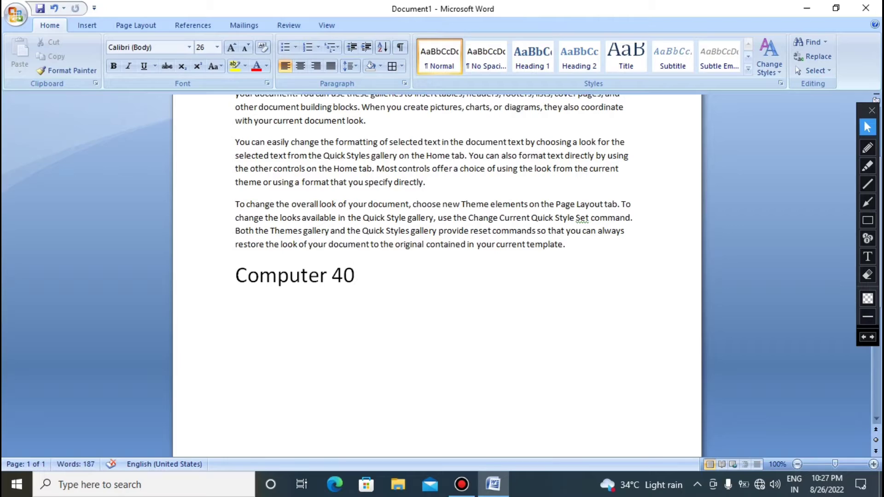
{"action": "type", "text": "40%"}
{"action": "scroll", "coordinate": [438, 277], "scroll_direction": "down", "scroll_amount": 5}
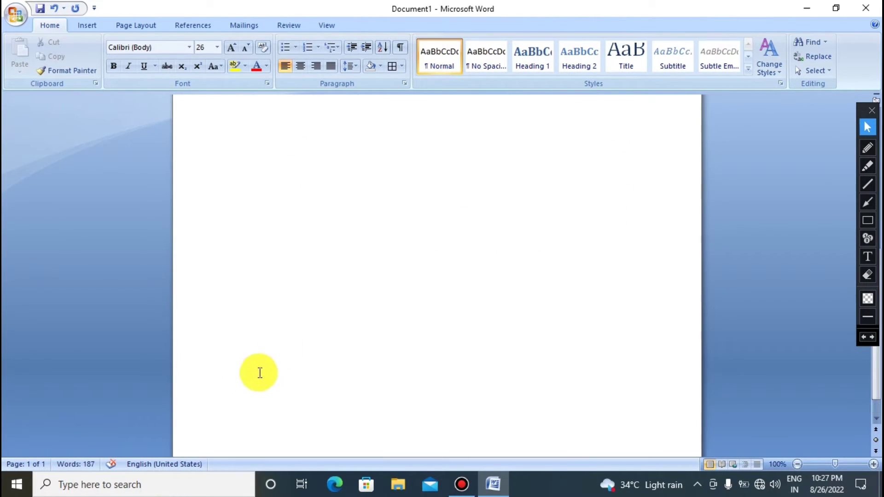
{"action": "scroll", "coordinate": [276, 366], "scroll_direction": "up", "scroll_amount": 5}
{"action": "type", "text": "-30% off"}
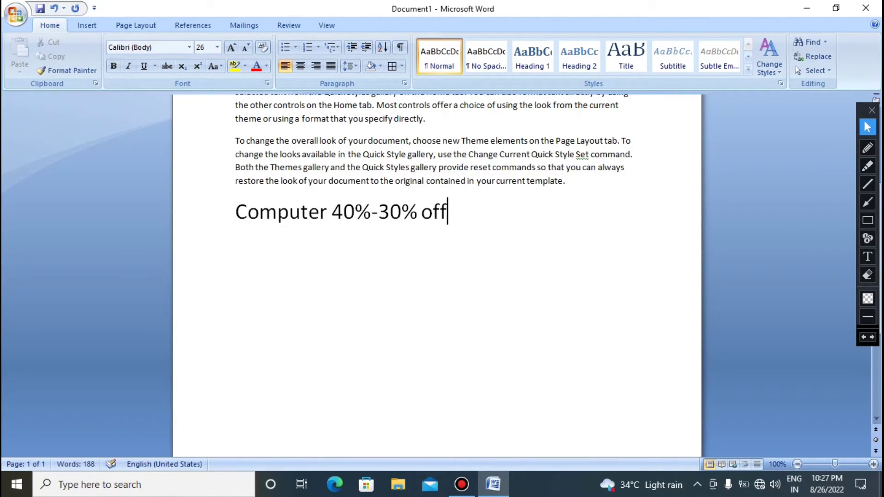
{"action": "left_click", "coordinate": [374, 233]}
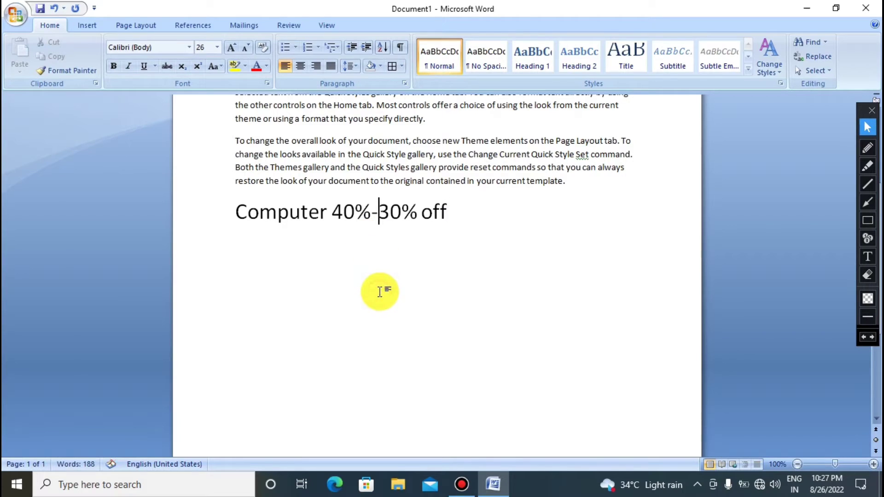
{"action": "key", "text": "BackSpace"}
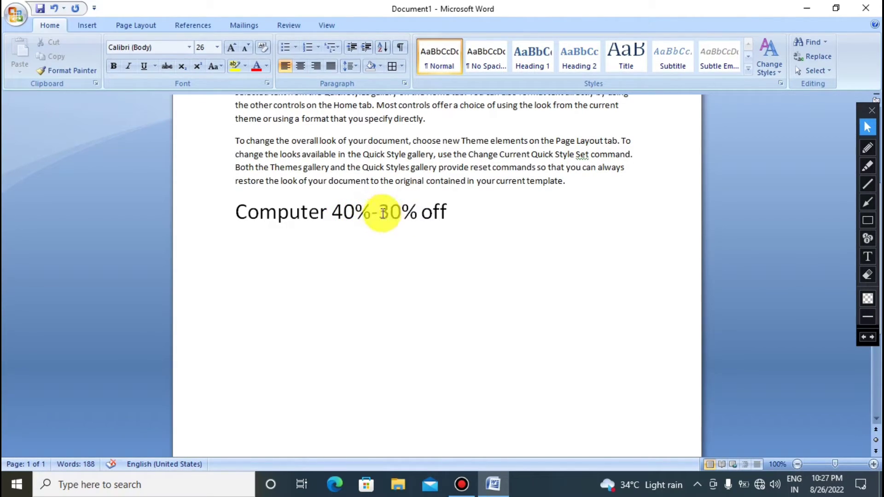
Apply strikethrough to "40%-" in the Computer discount line.
{"action": "left_click_drag", "start_coordinate": [369, 213], "coordinate": [334, 211]}
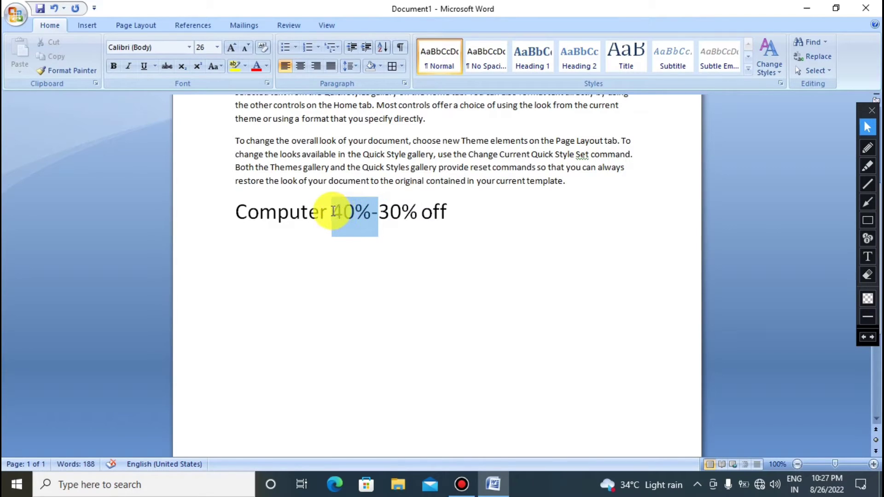
{"action": "left_click", "coordinate": [165, 66]}
{"action": "left_click", "coordinate": [316, 281]}
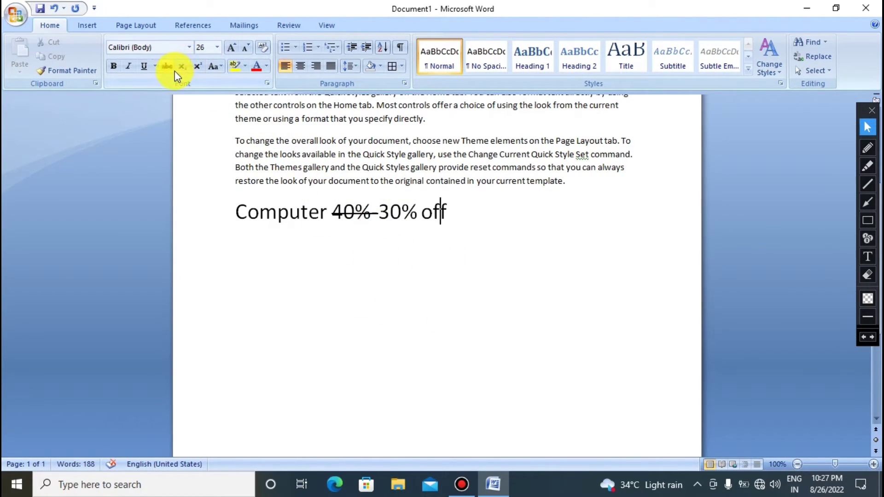
Delete all the text in the document, including the three paragraphs and the Computer discount line.
{"action": "left_click_drag", "start_coordinate": [470, 217], "coordinate": [212, 86]}
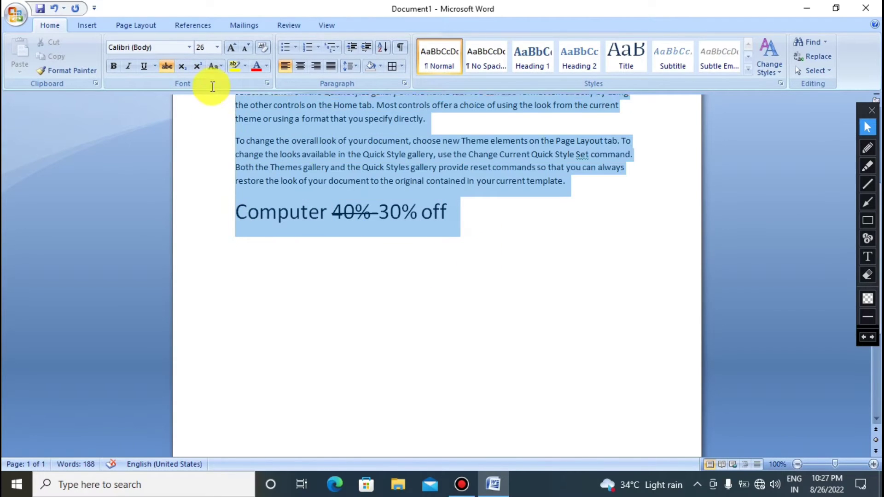
{"action": "scroll", "coordinate": [257, 295], "scroll_direction": "up", "scroll_amount": 3}
{"action": "left_click_drag", "start_coordinate": [468, 381], "coordinate": [232, 176]}
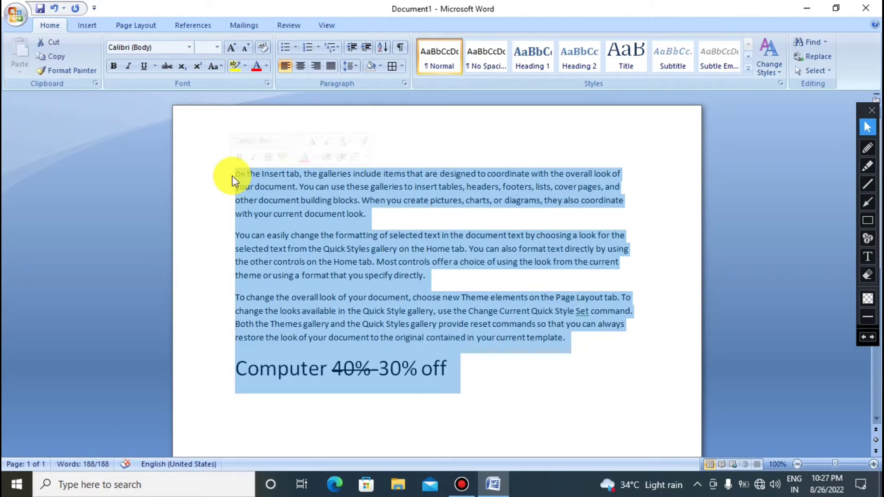
{"action": "key", "text": "Delete"}
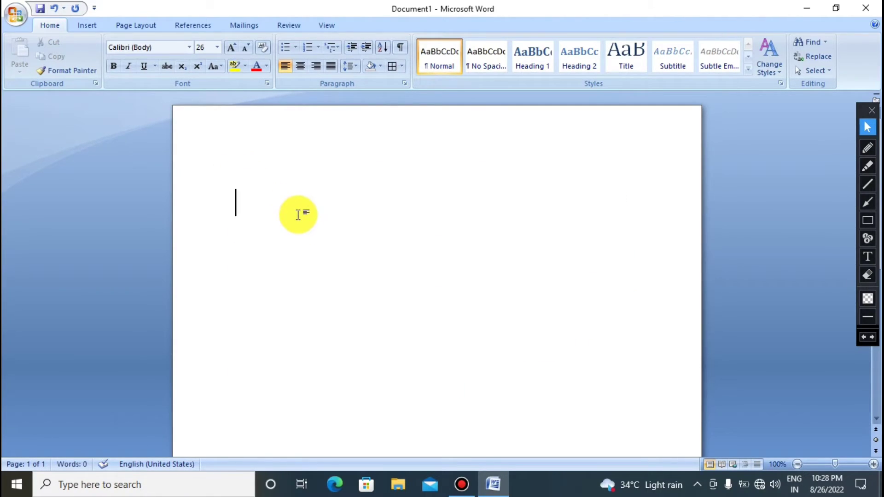
Generate three sample paragraphs in the empty document with =rand().
{"action": "type", "text": "r"}
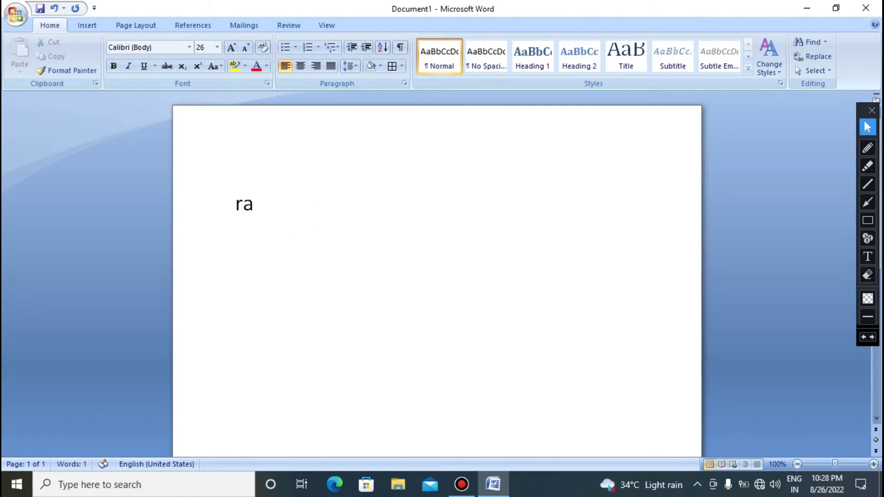
{"action": "key", "text": "BackSpace"}
{"action": "type", "text": "=rand()"}
{"action": "key", "text": "Return"}
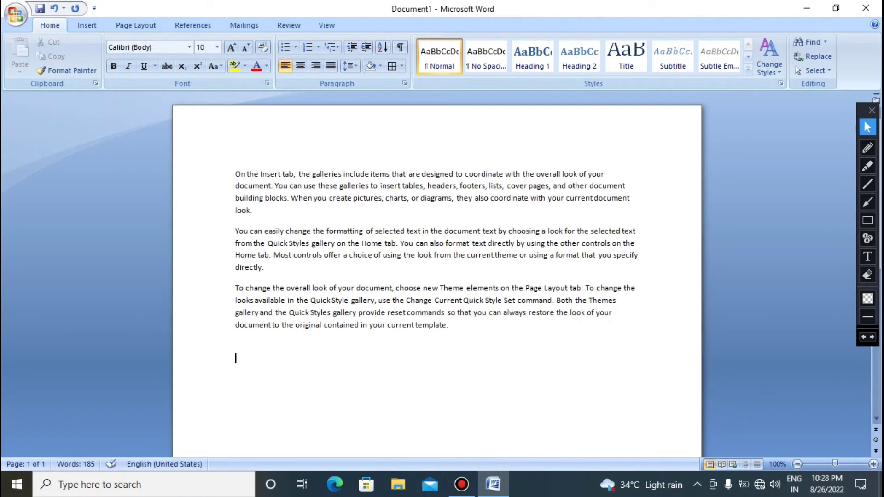
{"action": "left_click", "coordinate": [462, 484]}
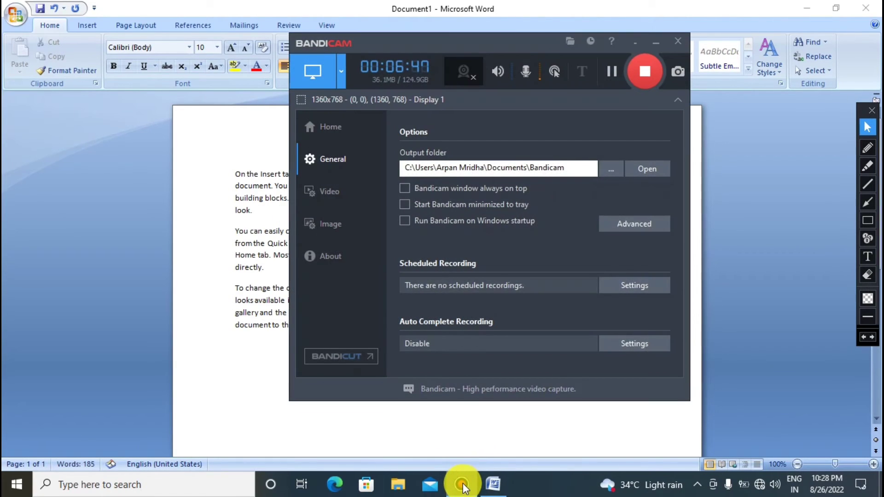
{"action": "left_click", "coordinate": [462, 486]}
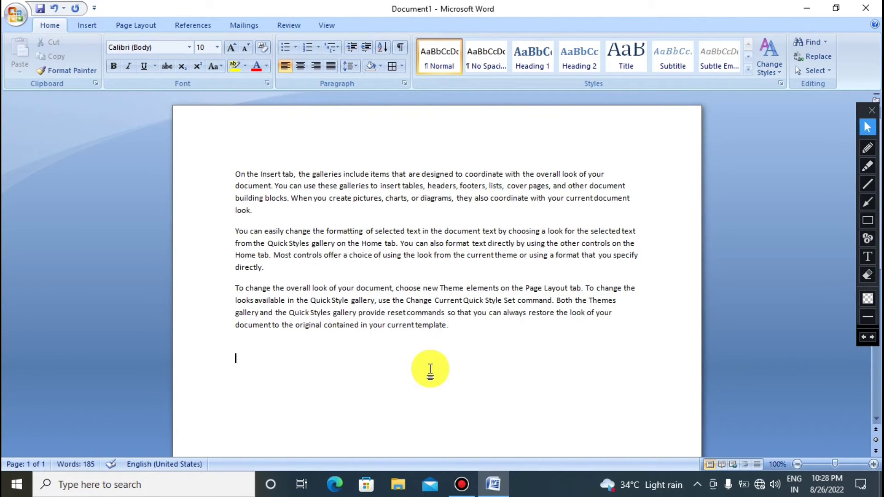
Set all three sample paragraphs to font size 14 and the Algerian font.
{"action": "left_click", "coordinate": [455, 336]}
{"action": "left_click", "coordinate": [454, 347]}
{"action": "left_click_drag", "start_coordinate": [456, 330], "coordinate": [230, 174]}
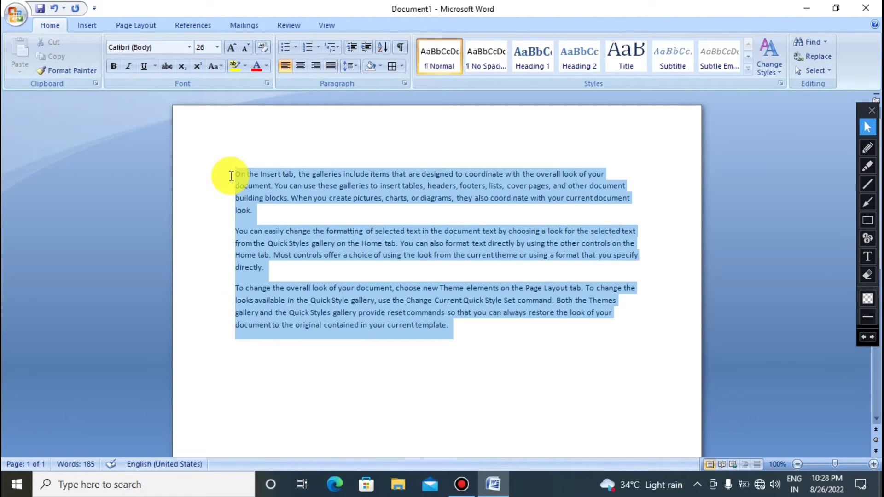
{"action": "left_click", "coordinate": [217, 46]}
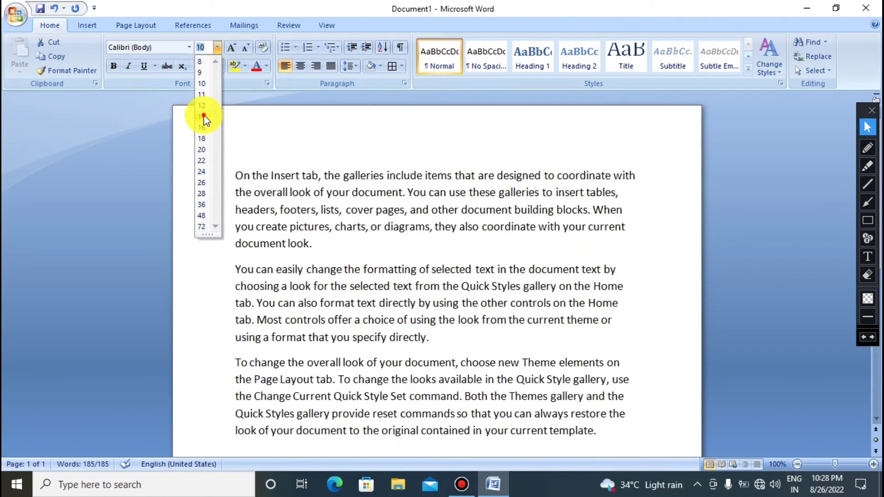
{"action": "left_click", "coordinate": [204, 116]}
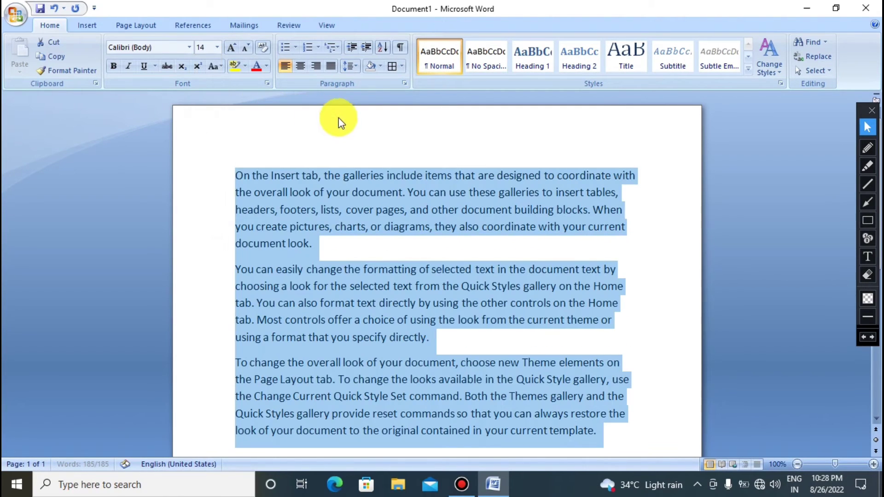
{"action": "left_click", "coordinate": [189, 47]}
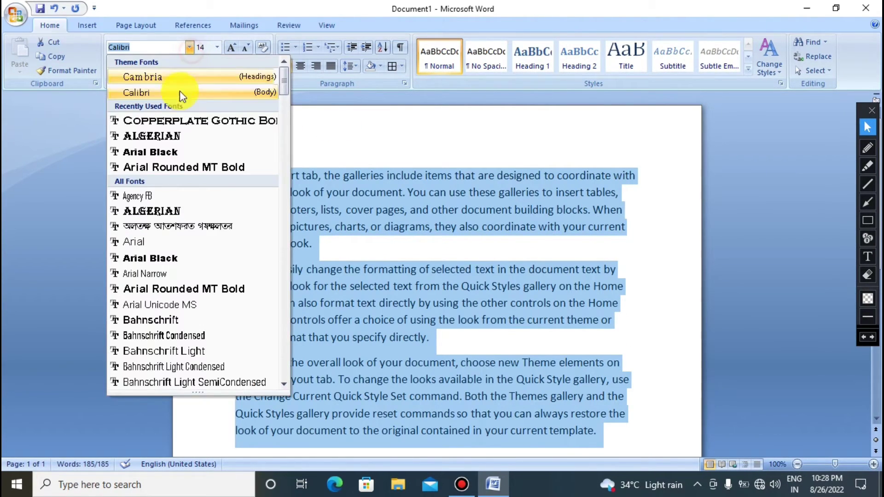
{"action": "left_click", "coordinate": [170, 135]}
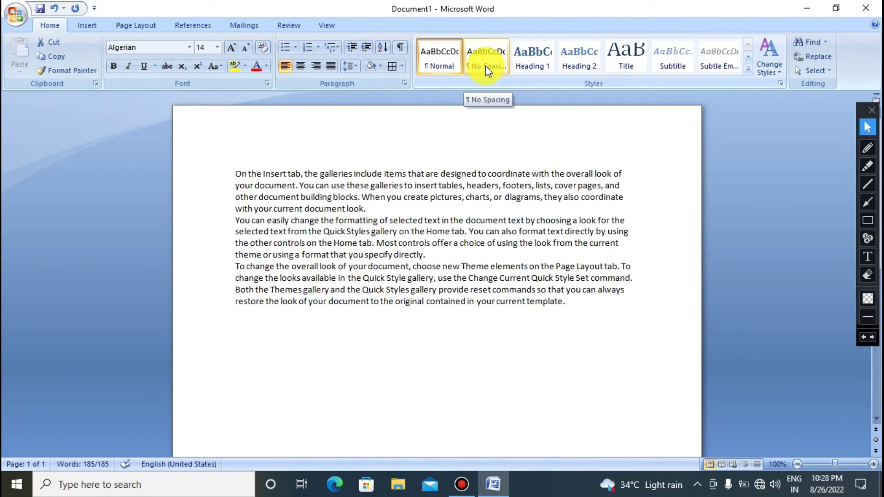
Apply the Heading 2 style to all three selected sample paragraphs and clear the text selection.
{"action": "left_click", "coordinate": [568, 57]}
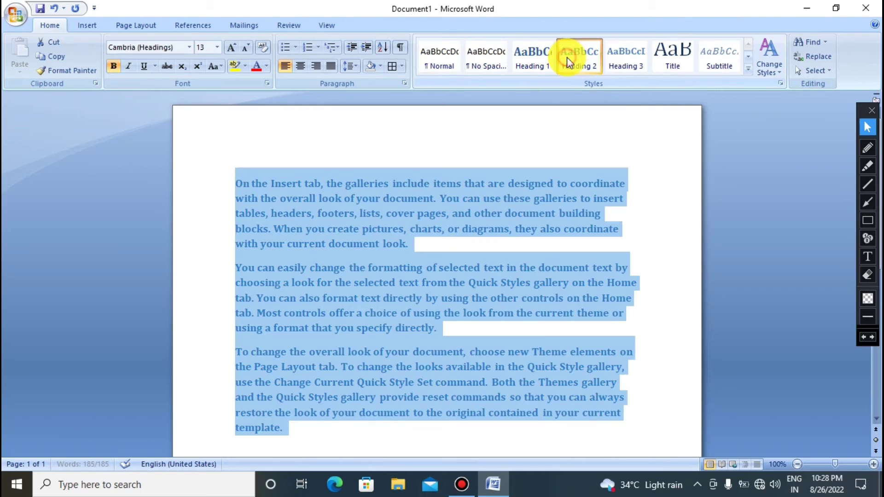
{"action": "left_click", "coordinate": [627, 180]}
{"action": "scroll", "coordinate": [626, 216], "scroll_direction": "down", "scroll_amount": 1}
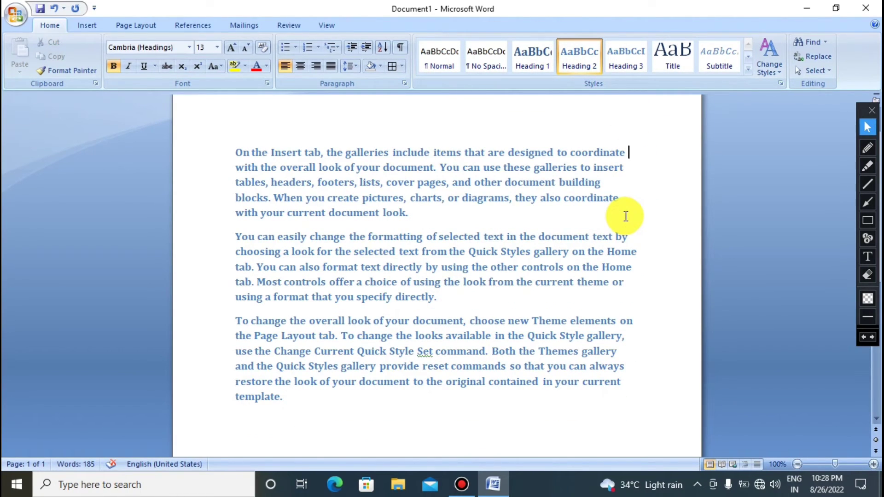
{"action": "left_click", "coordinate": [628, 366]}
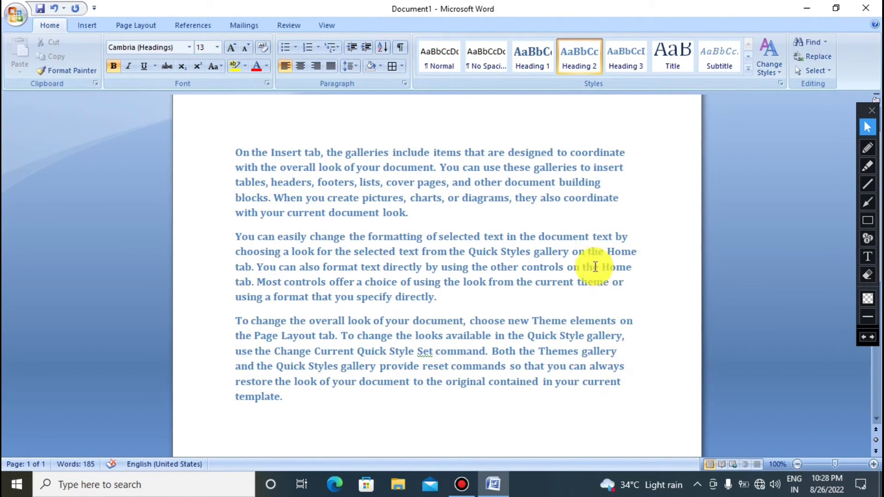
{"action": "left_click_drag", "start_coordinate": [310, 408], "coordinate": [207, 142]}
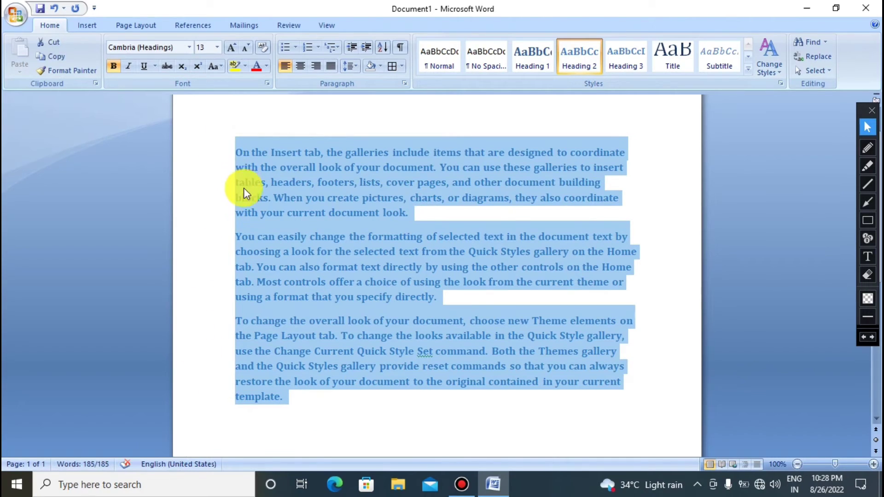
{"action": "left_click", "coordinate": [220, 213]}
{"action": "left_click", "coordinate": [369, 428]}
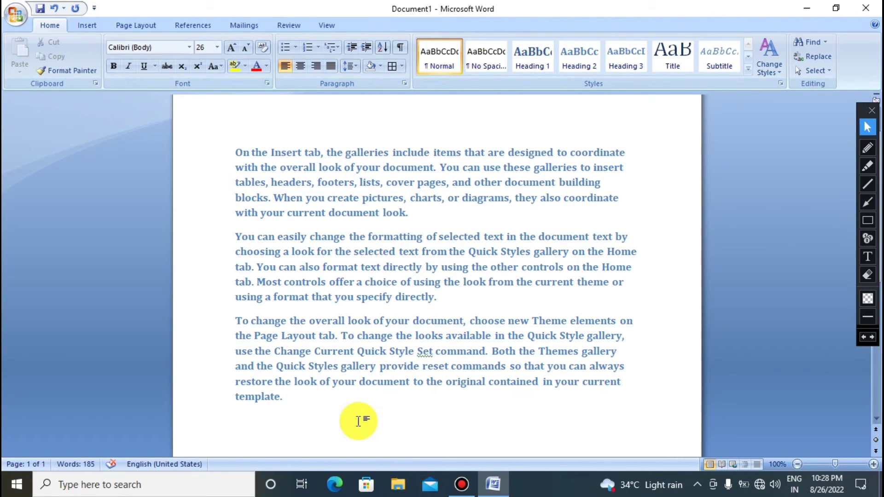
{"action": "left_click", "coordinate": [81, 20]}
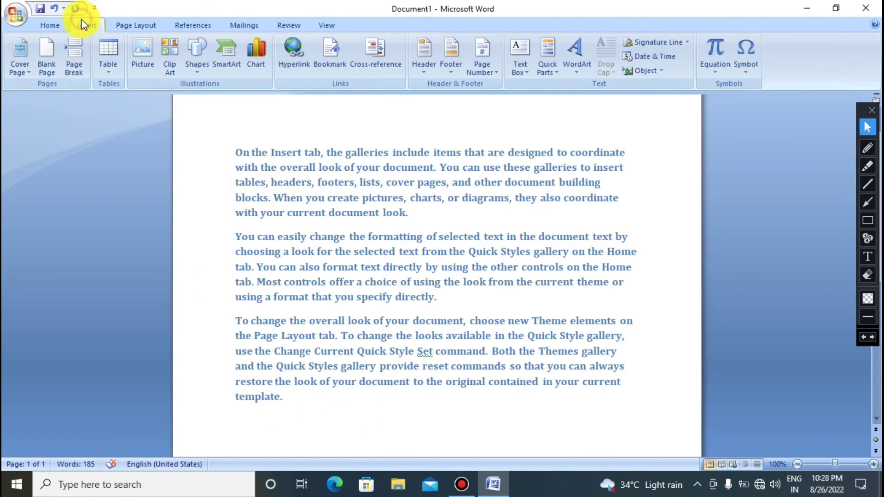
{"action": "left_click", "coordinate": [54, 27]}
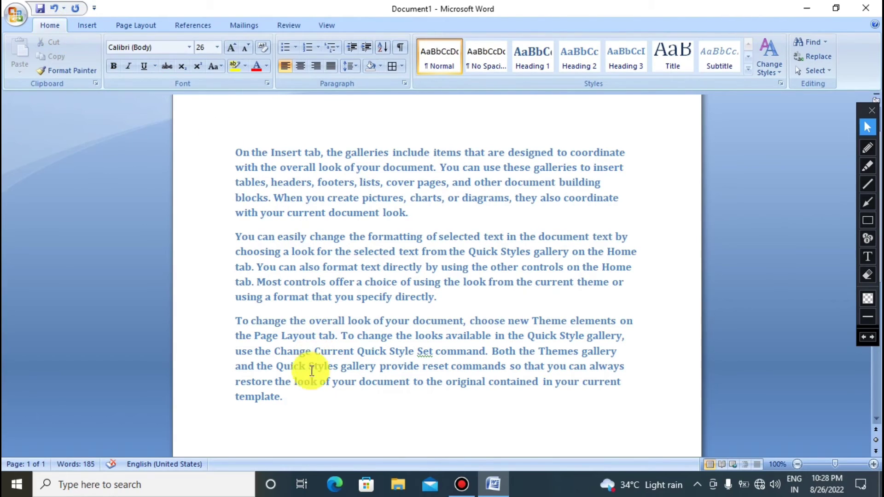
{"action": "left_click", "coordinate": [303, 398]}
{"action": "scroll", "coordinate": [302, 398], "scroll_direction": "up", "scroll_amount": 1}
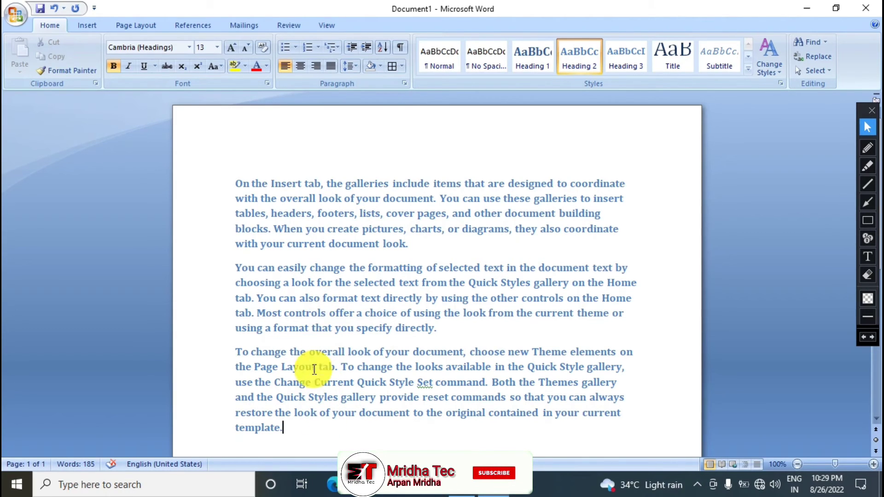
{"action": "double_click", "coordinate": [256, 429]}
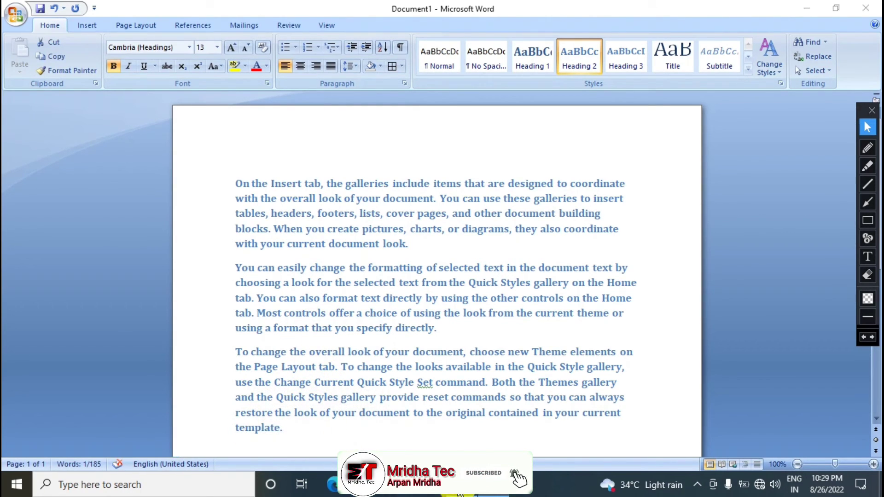
{"action": "left_click", "coordinate": [410, 486]}
{"action": "left_click", "coordinate": [645, 71]}
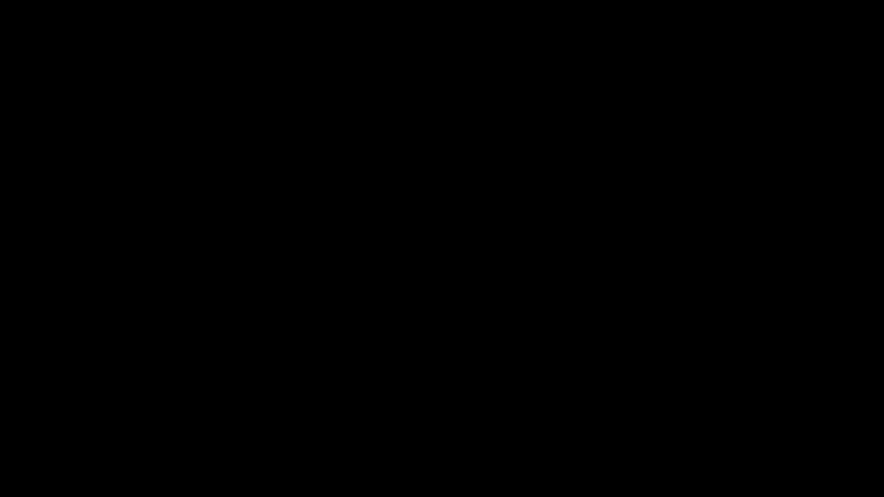